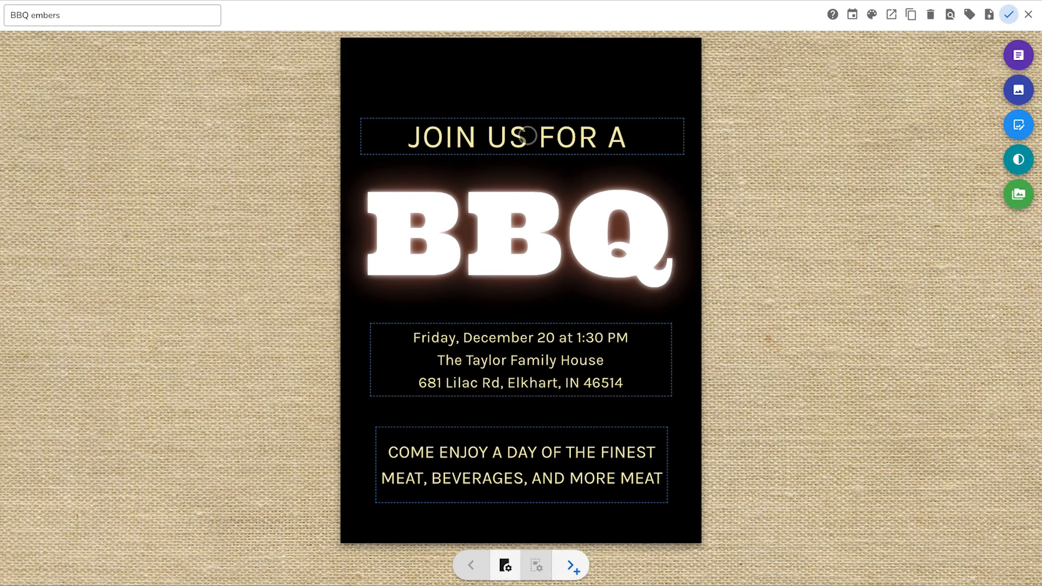
Step: Enlarge the "JOIN US FOR A" text box upward and increase its line height
click(531, 136)
mouse_move(685, 113)
mouse_down()
mouse_move(686, 40)
mouse_move(674, 68)
mouse_move(685, 98)
mouse_up()
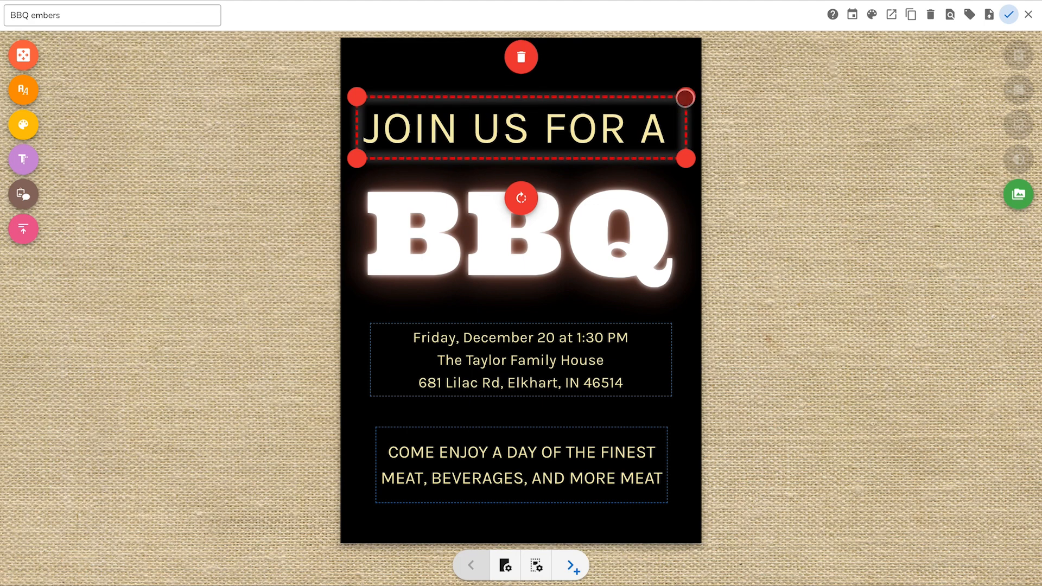
click(23, 228)
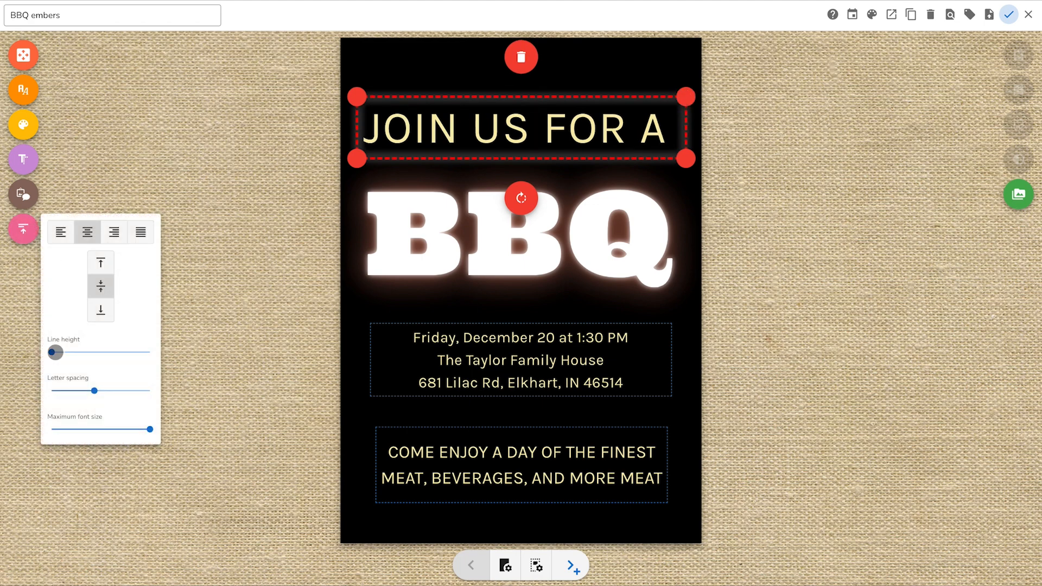
drag(54, 352, 79, 352)
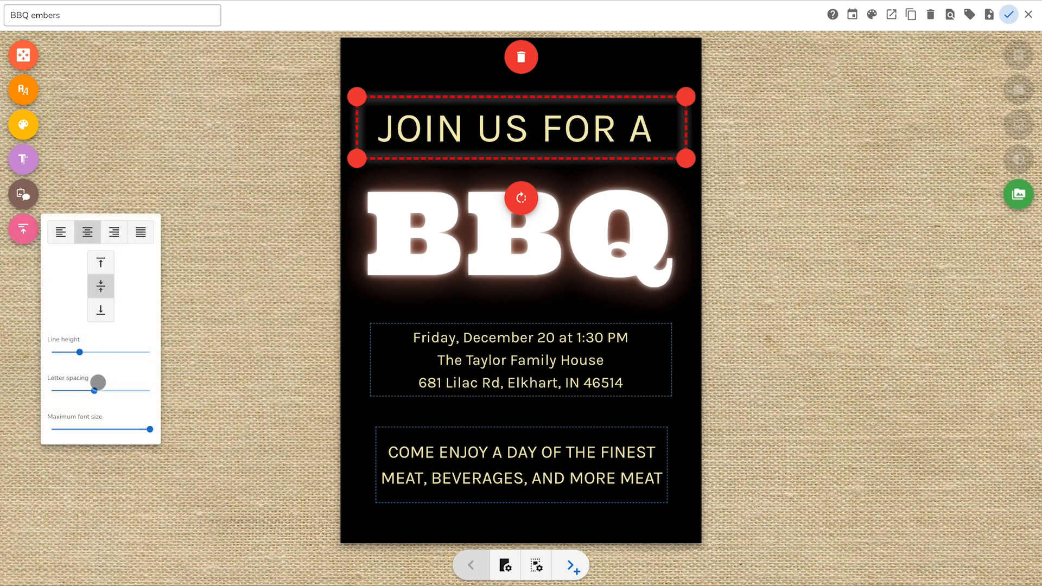
mouse_move(95, 389)
mouse_down()
mouse_move(144, 391)
mouse_move(37, 391)
mouse_move(109, 390)
mouse_move(94, 390)
mouse_up()
Step: Lower the maximum font size of "JOIN US FOR A" almost to its minimum and extend its box slightly downward
click(150, 429)
drag(150, 430, 53, 432)
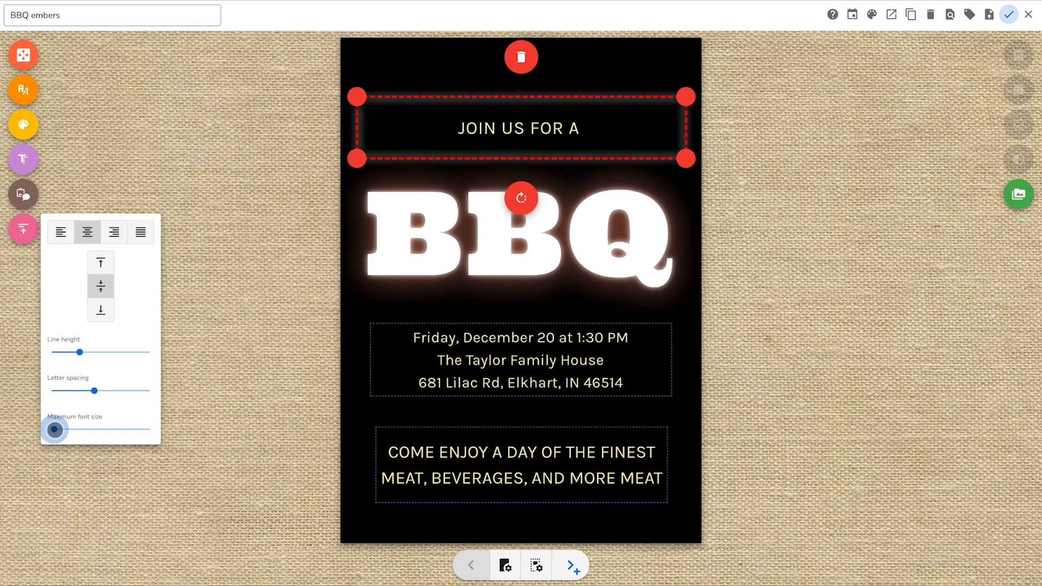
mouse_move(356, 158)
mouse_down()
mouse_move(358, 268)
mouse_move(358, 169)
mouse_up()
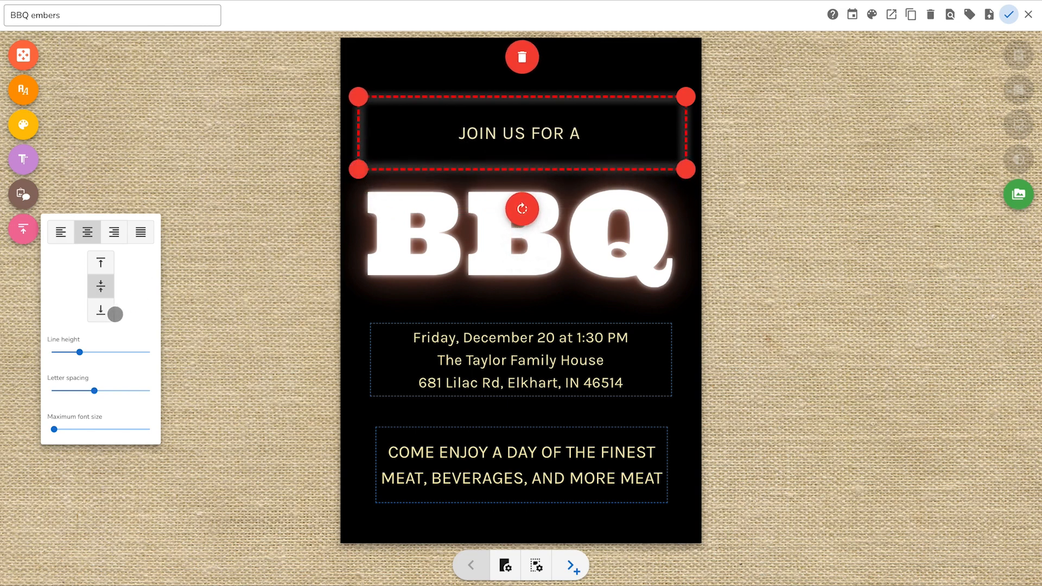
Step: Widen the letter spacing of "JOIN US FOR A" slightly and reduce the height of its box from above
mouse_move(80, 353)
mouse_down()
mouse_move(50, 353)
mouse_move(83, 353)
mouse_up()
mouse_move(93, 391)
mouse_down()
mouse_move(72, 392)
mouse_move(100, 391)
mouse_up()
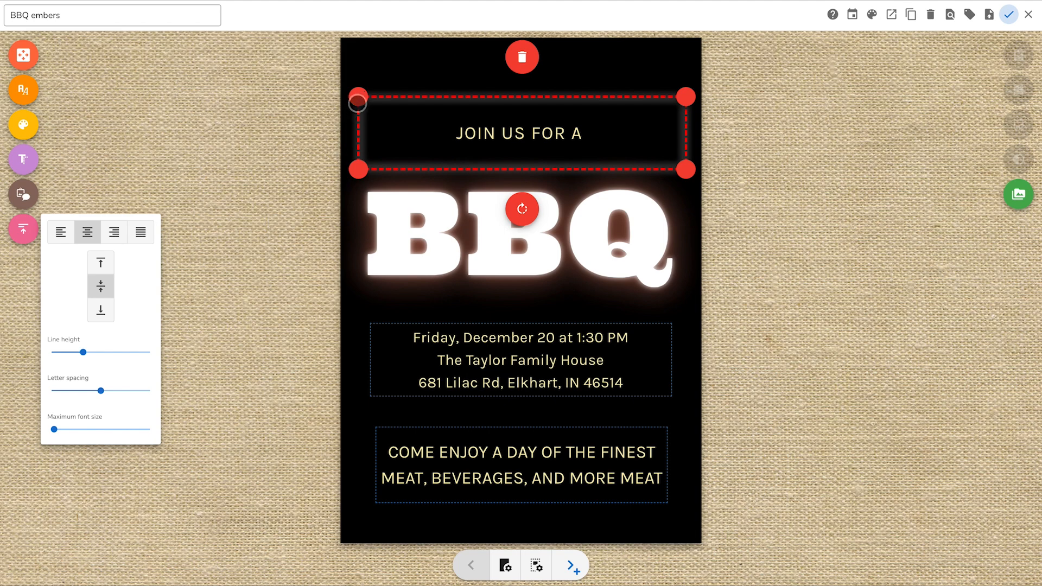
mouse_move(356, 107)
mouse_down()
mouse_move(356, 150)
mouse_move(358, 121)
mouse_up()
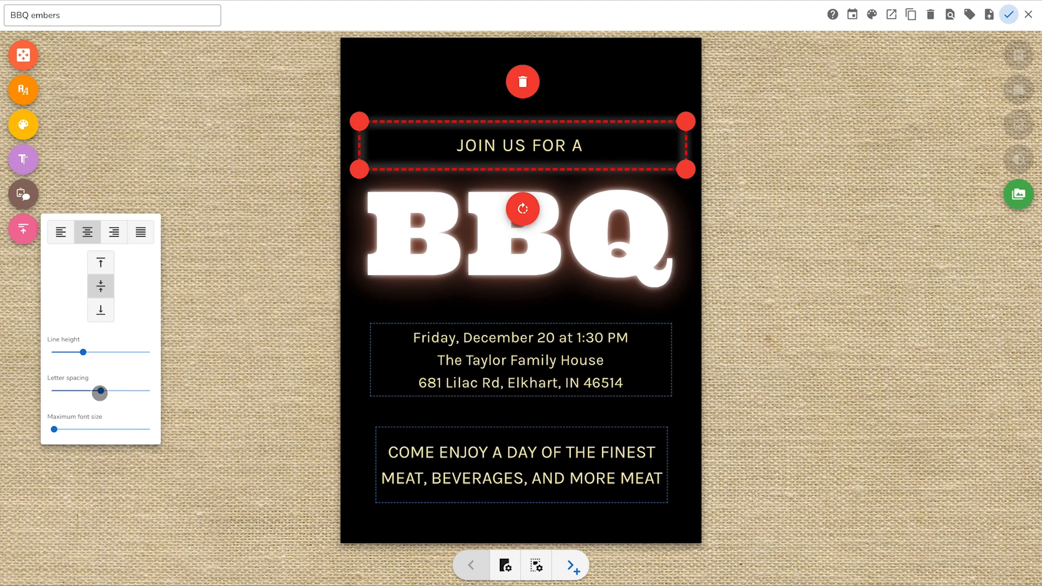
mouse_move(83, 353)
mouse_down()
mouse_move(165, 353)
mouse_move(80, 353)
mouse_up()
click(245, 353)
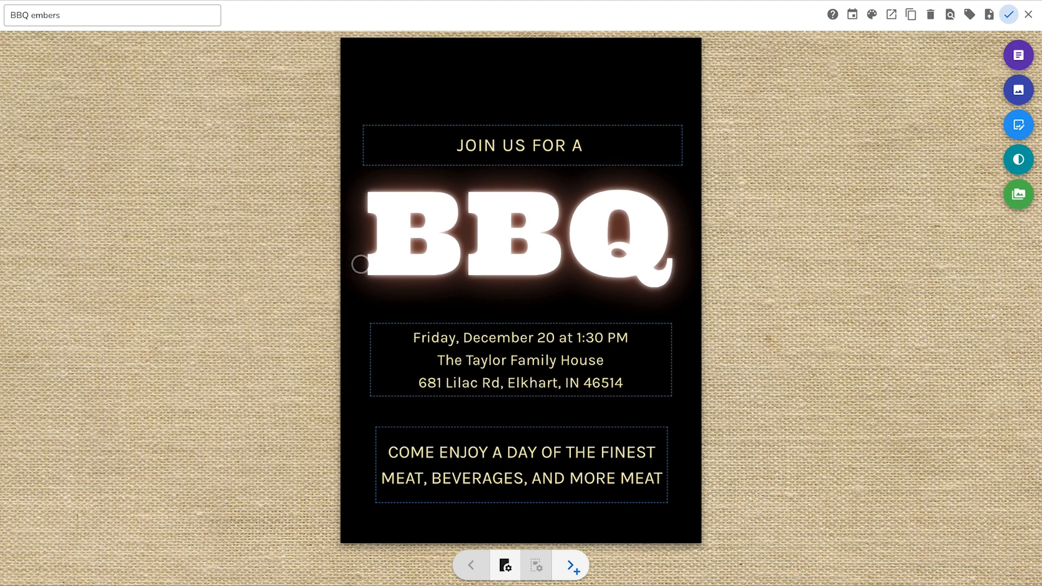
Step: Duplicate the "JOIN US FOR A" text box and place the copy directly above the original
click(509, 158)
right_click(512, 144)
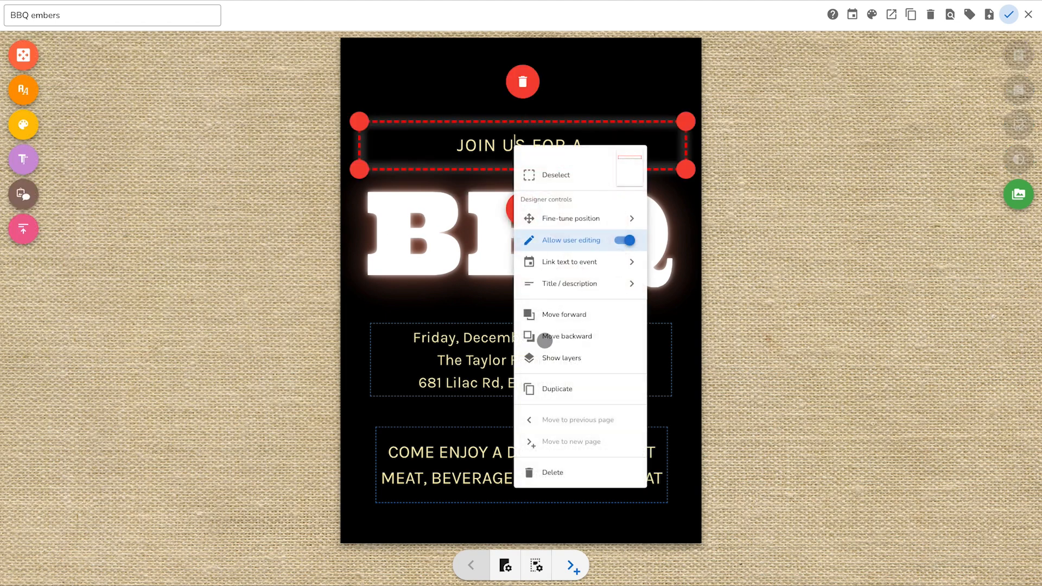
click(549, 388)
drag(528, 164, 507, 99)
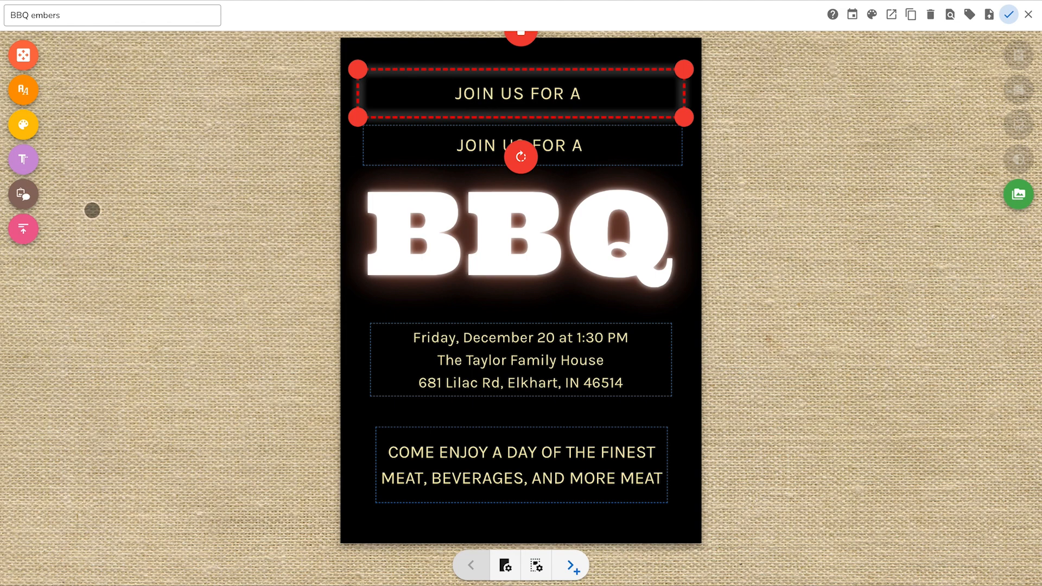
Step: Try a larger maximum font size on the upper "JOIN US FOR A" copy and return it almost to the minimum
click(22, 232)
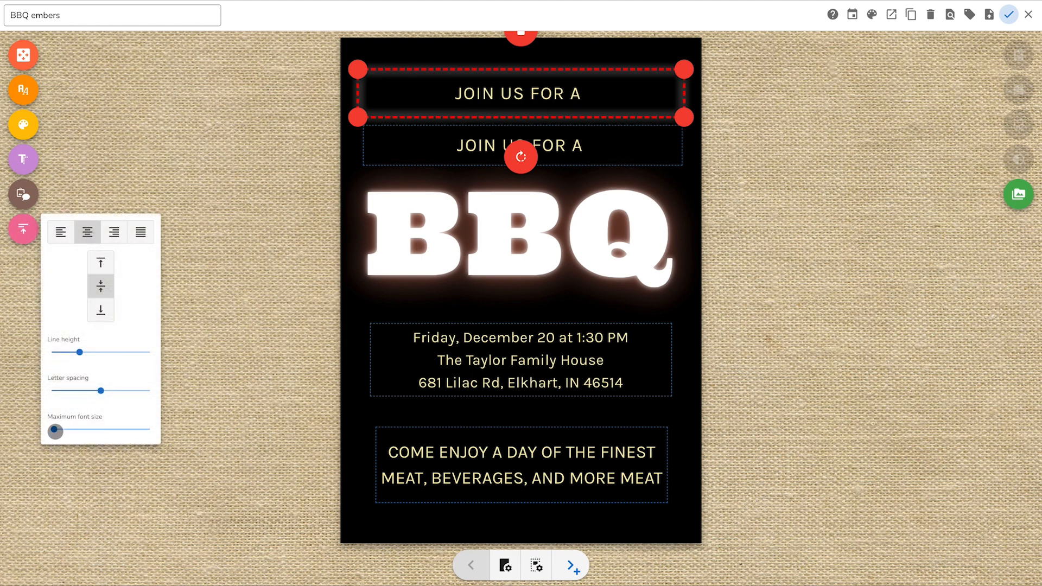
drag(54, 431, 91, 431)
click(208, 412)
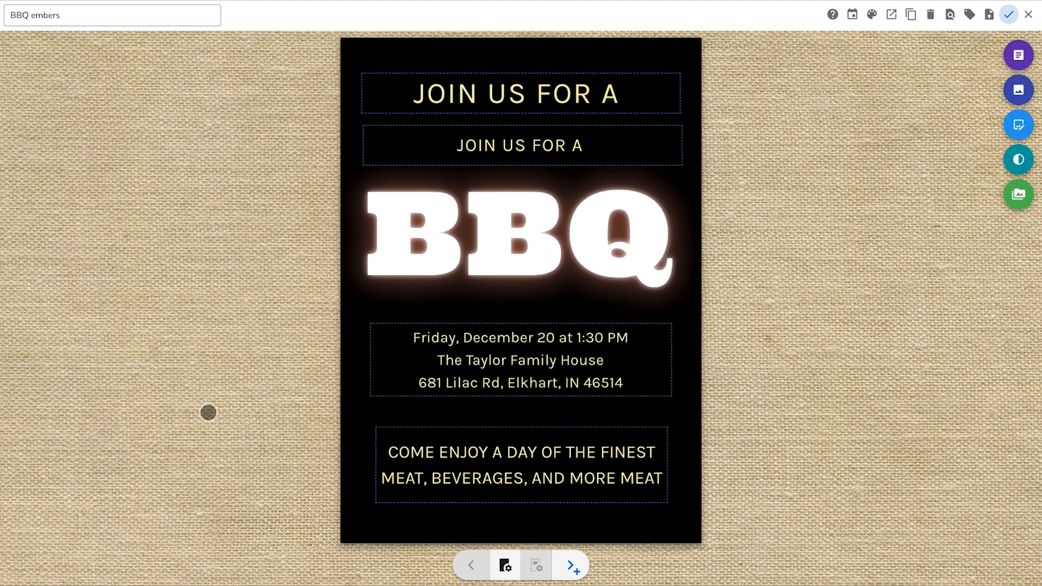
click(483, 95)
click(26, 230)
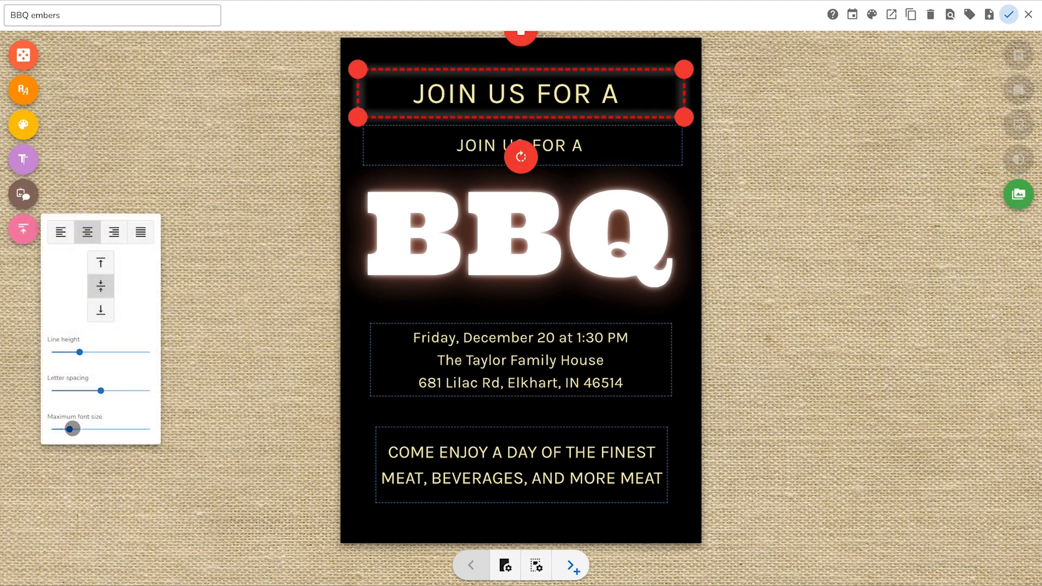
drag(70, 429, 53, 429)
click(225, 321)
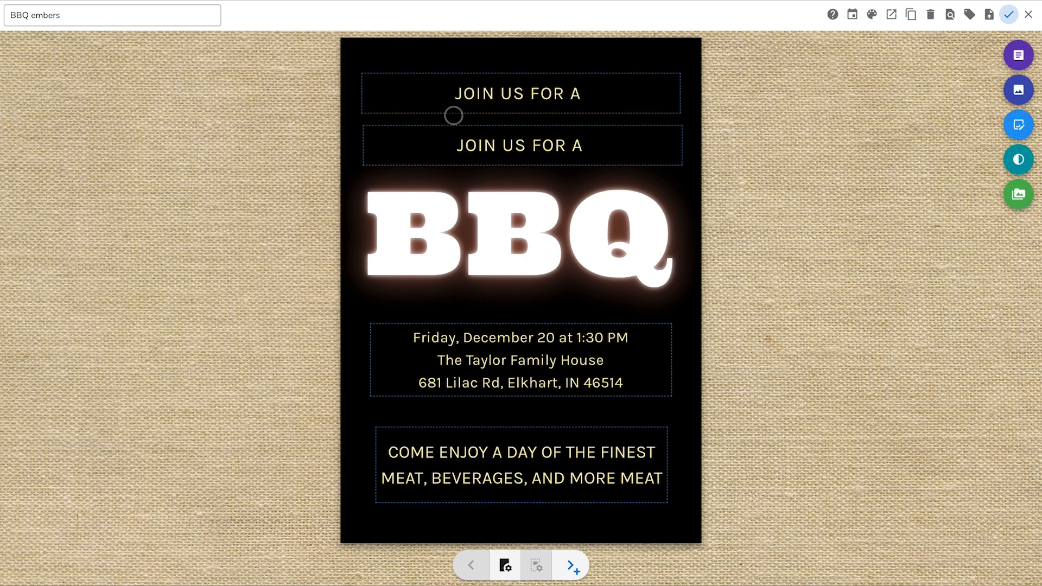
Step: Make the upper "JOIN US FOR A" copy slightly shorter and raise its line height to the maximum
click(484, 93)
mouse_move(684, 72)
mouse_down()
mouse_move(684, 89)
mouse_move(685, 77)
mouse_up()
click(812, 140)
click(639, 94)
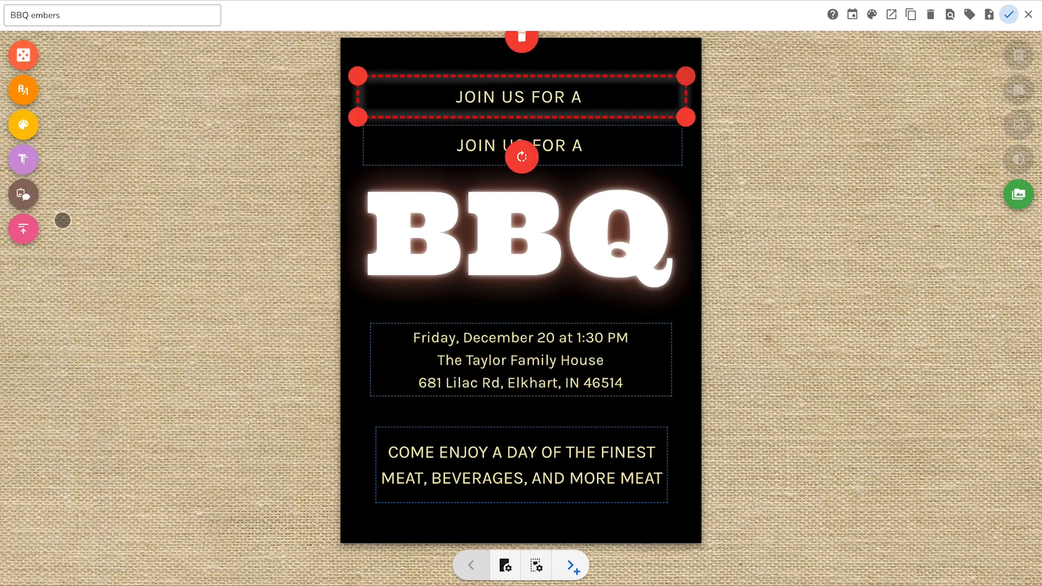
click(23, 229)
drag(83, 352, 174, 347)
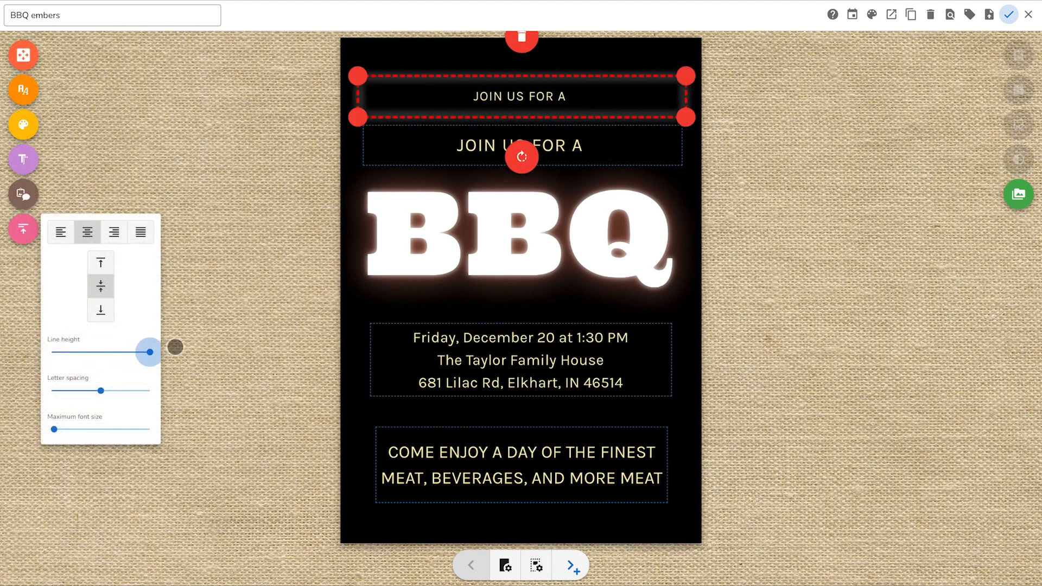
click(244, 365)
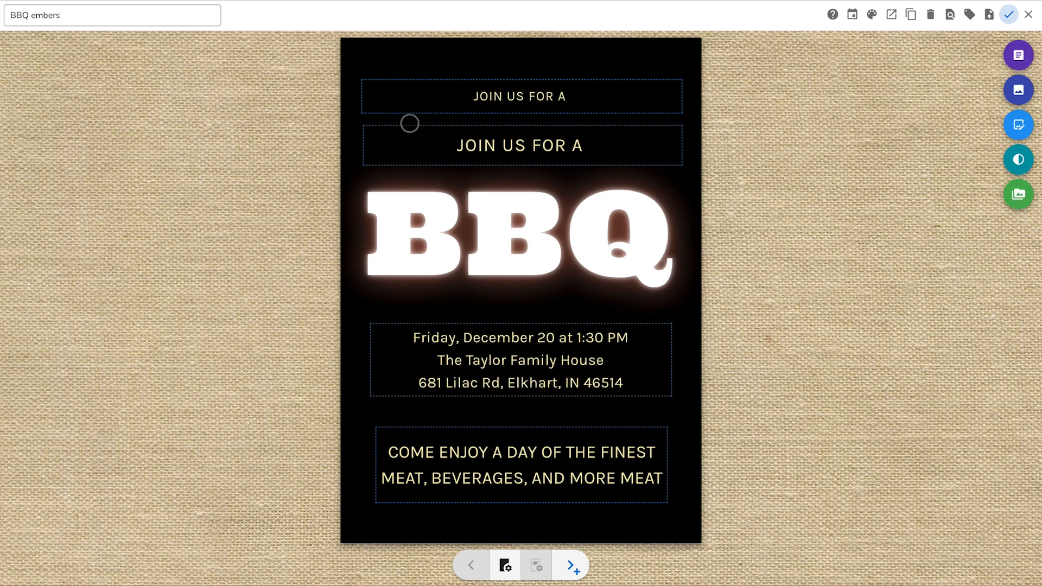
Step: Delete the upper copy of "JOIN US FOR A" and open the spacing settings of the remaining one
click(425, 94)
click(521, 39)
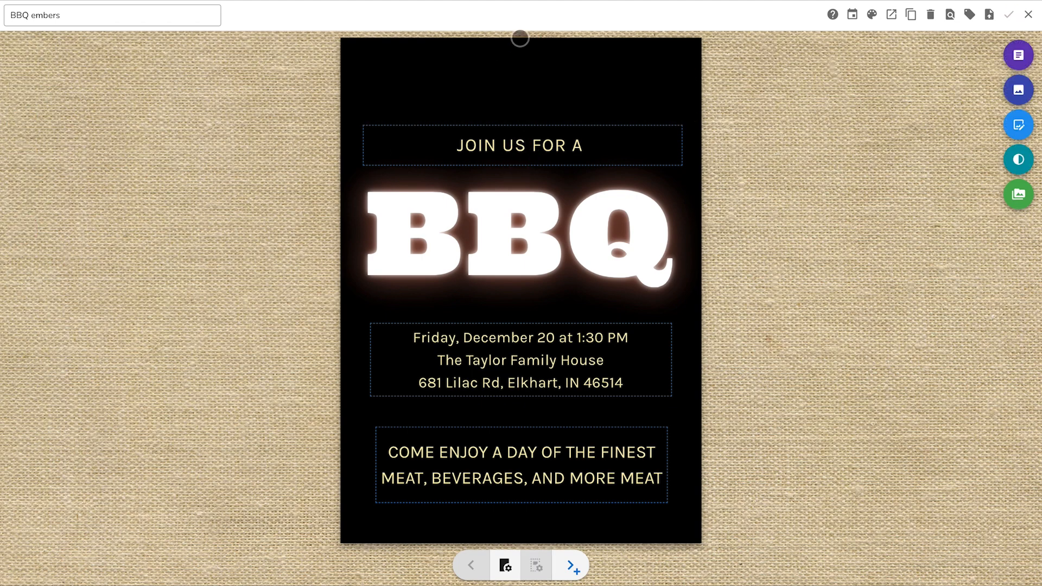
click(521, 143)
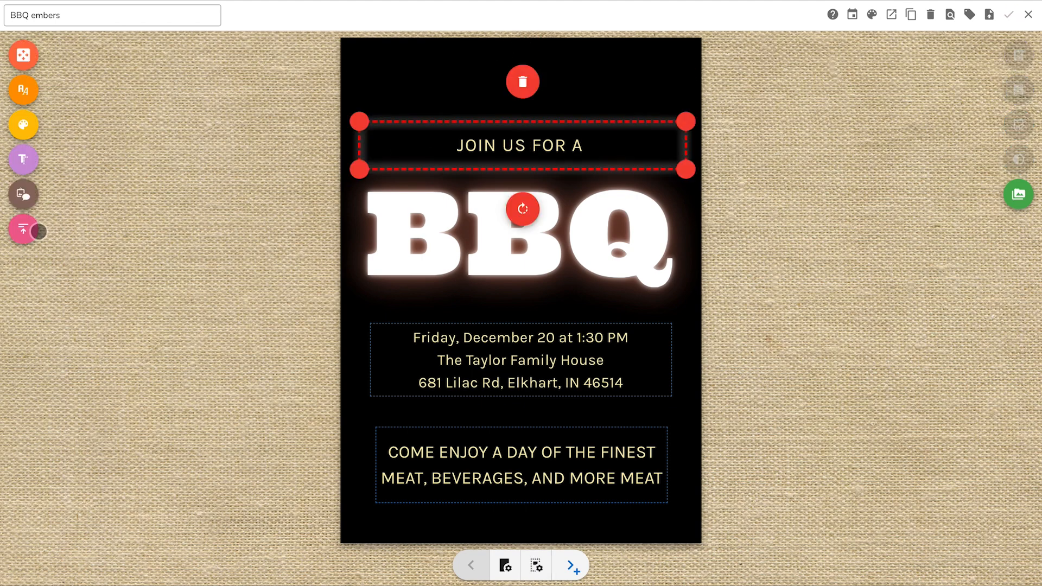
click(34, 232)
Step: Lower the maximum font size of the event details and the closing message almost to its minimum
click(495, 374)
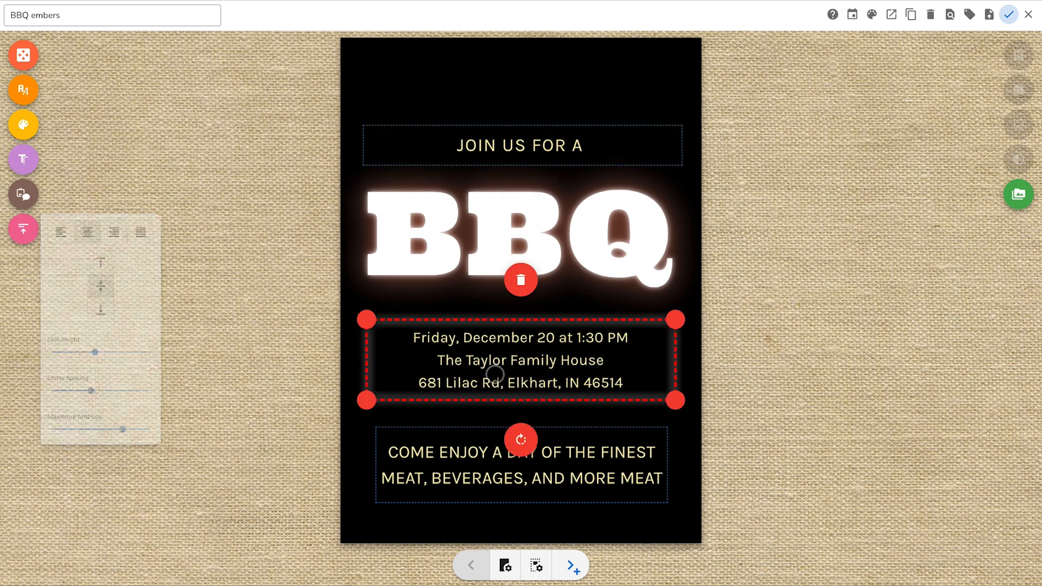
click(28, 234)
drag(149, 428, 54, 429)
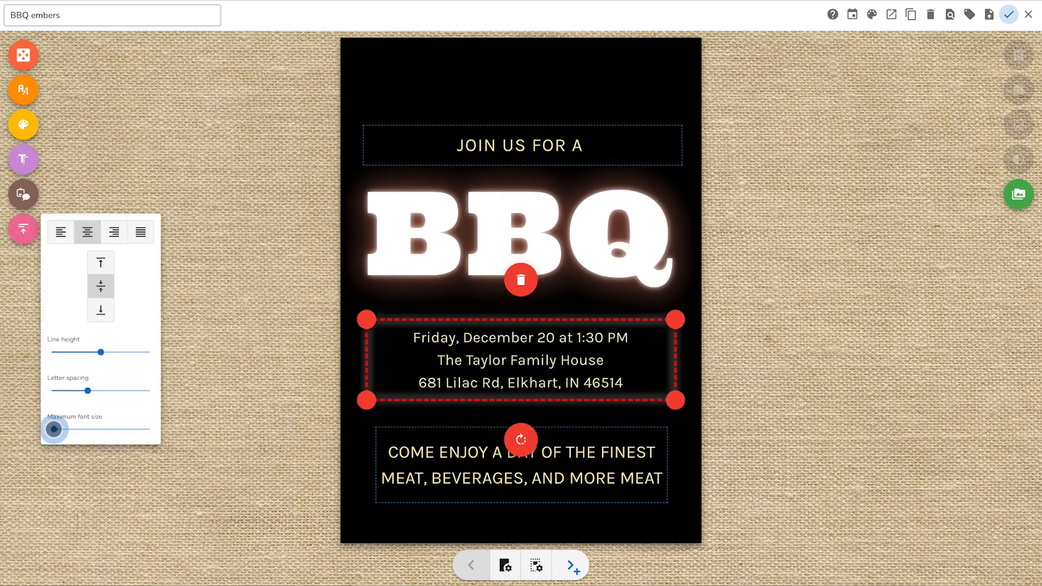
click(440, 472)
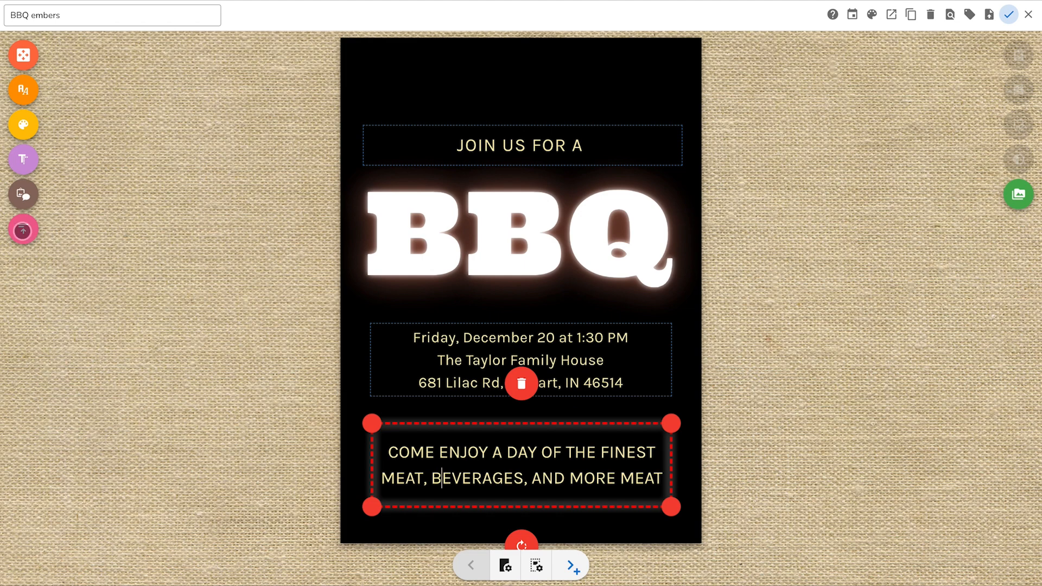
click(23, 231)
drag(148, 428, 55, 428)
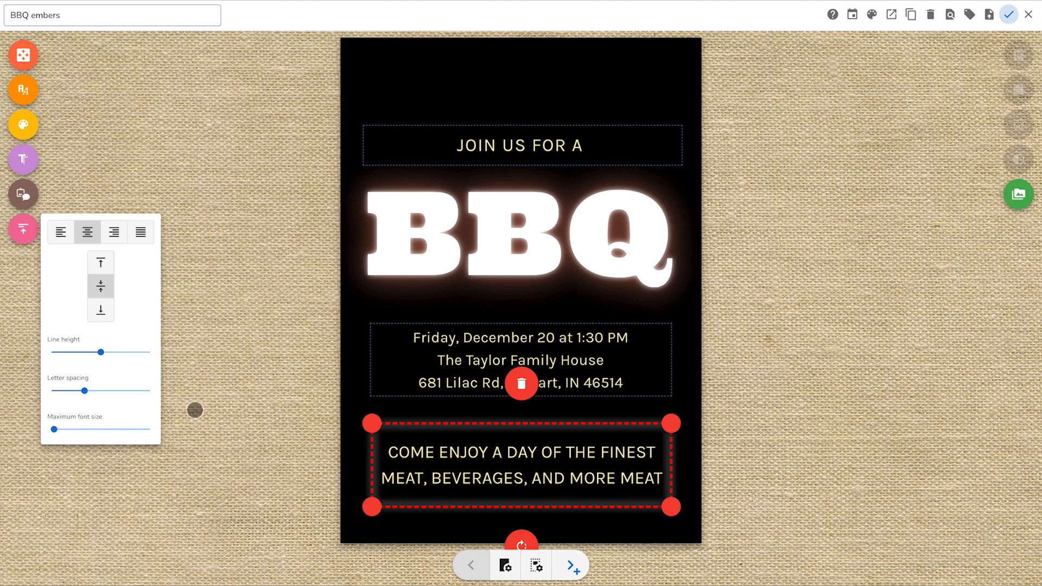
click(258, 407)
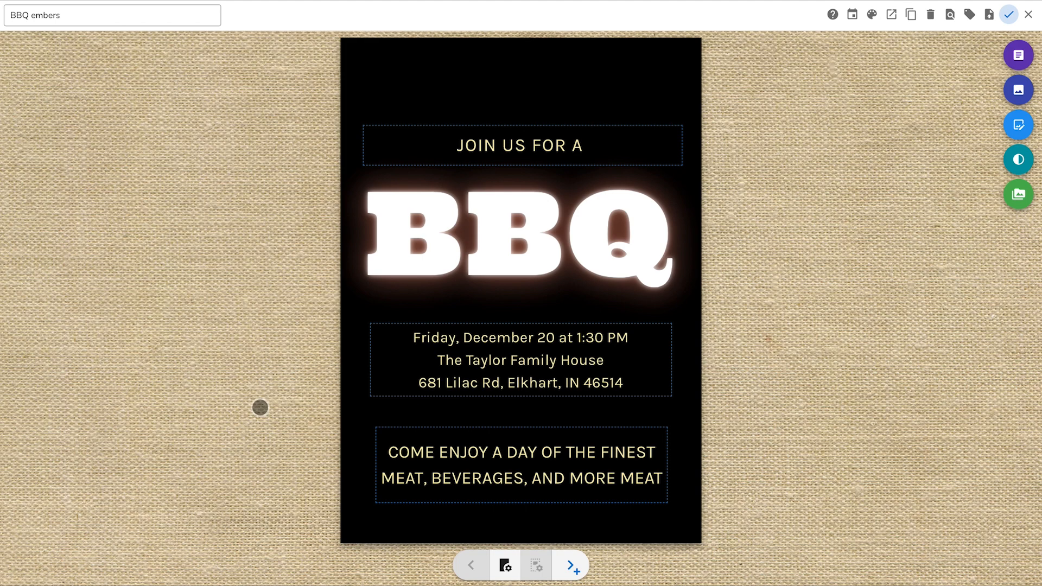
Step: Write "JOIN US FOR A" in a text box above BBQ, and resize it and the closing message box
click(519, 119)
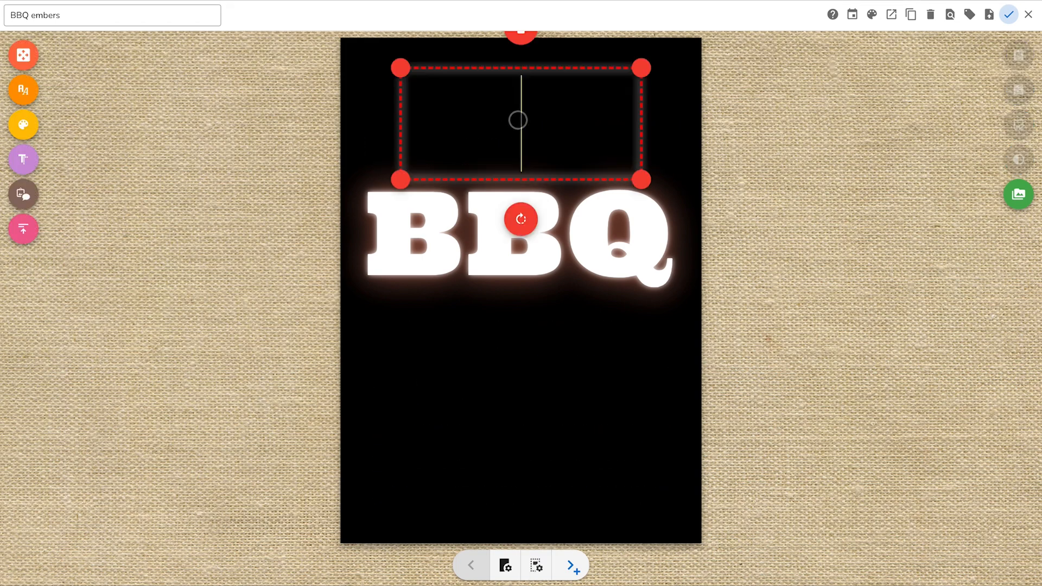
text(JOIN U)
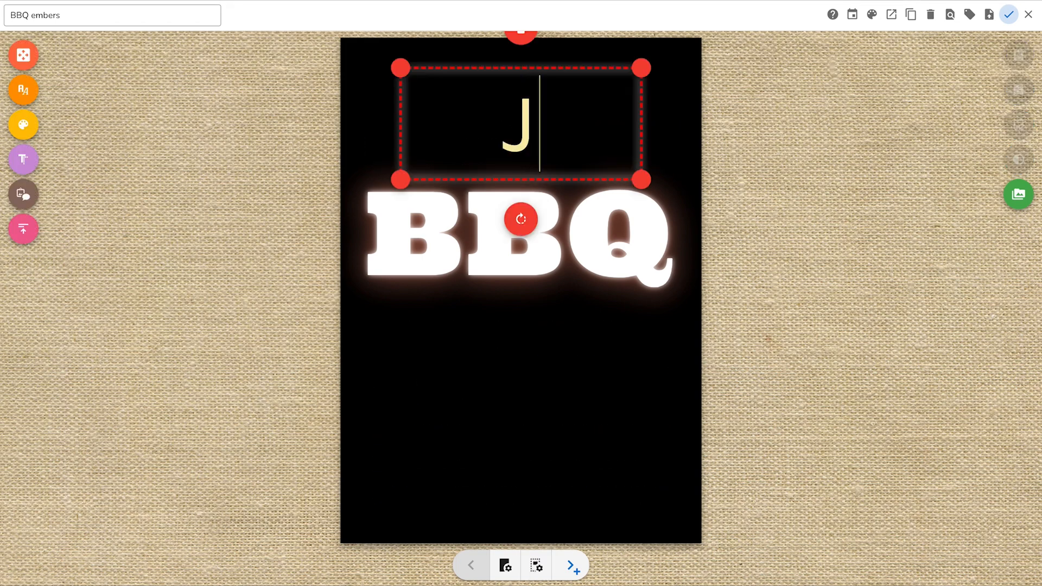
text(S FOR A)
drag(641, 68, 681, 124)
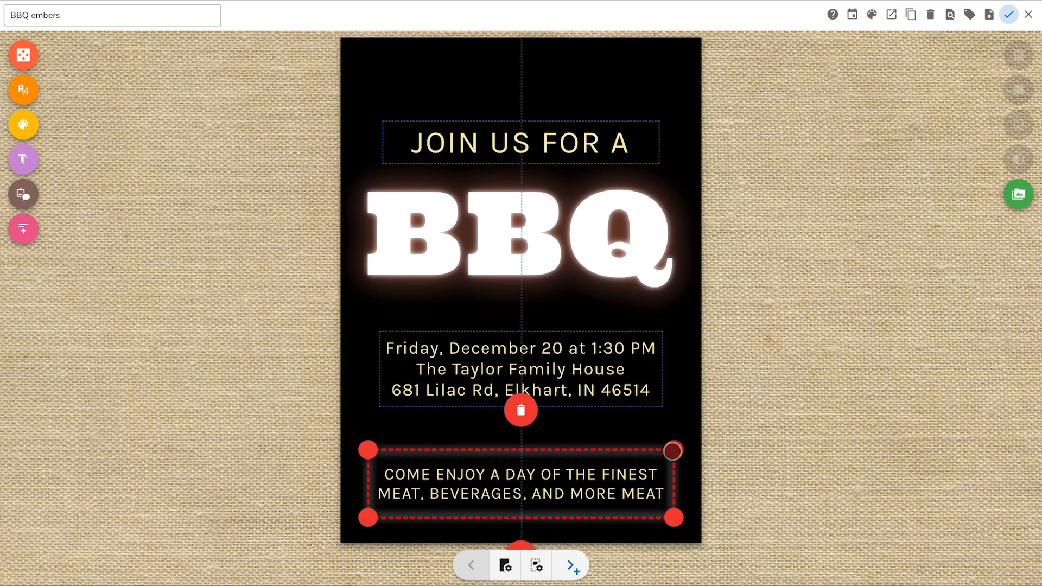
drag(673, 451, 633, 440)
click(770, 453)
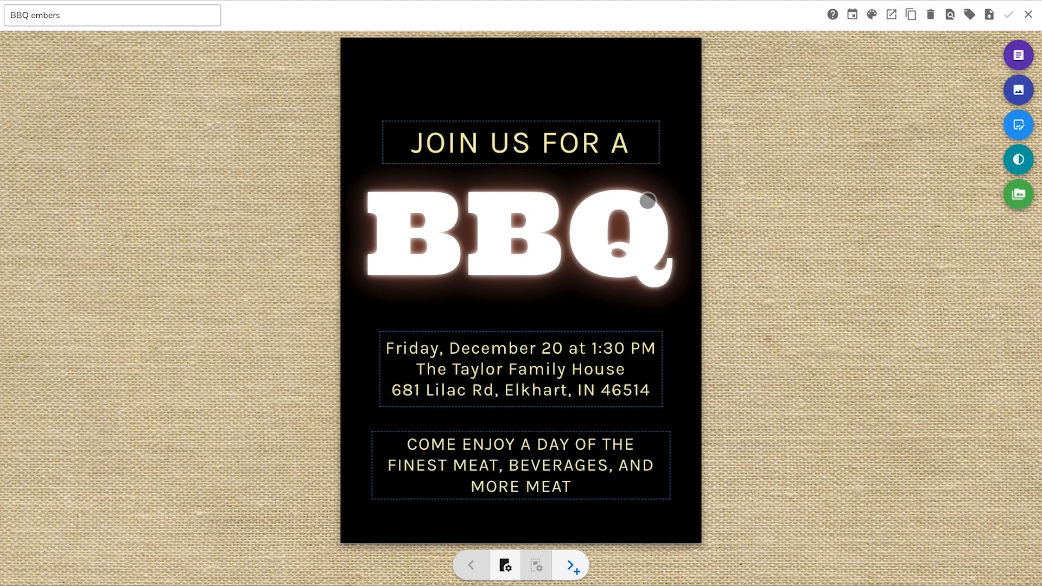
Step: Reduce the height of the "JOIN US FOR A" box and lower its maximum font size almost to the minimum
click(619, 142)
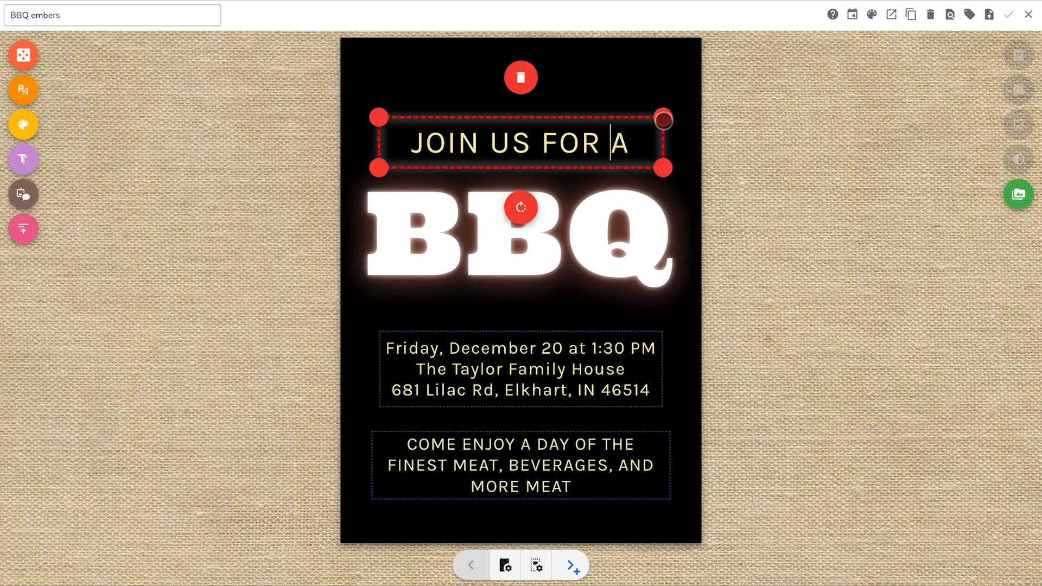
drag(664, 119, 664, 133)
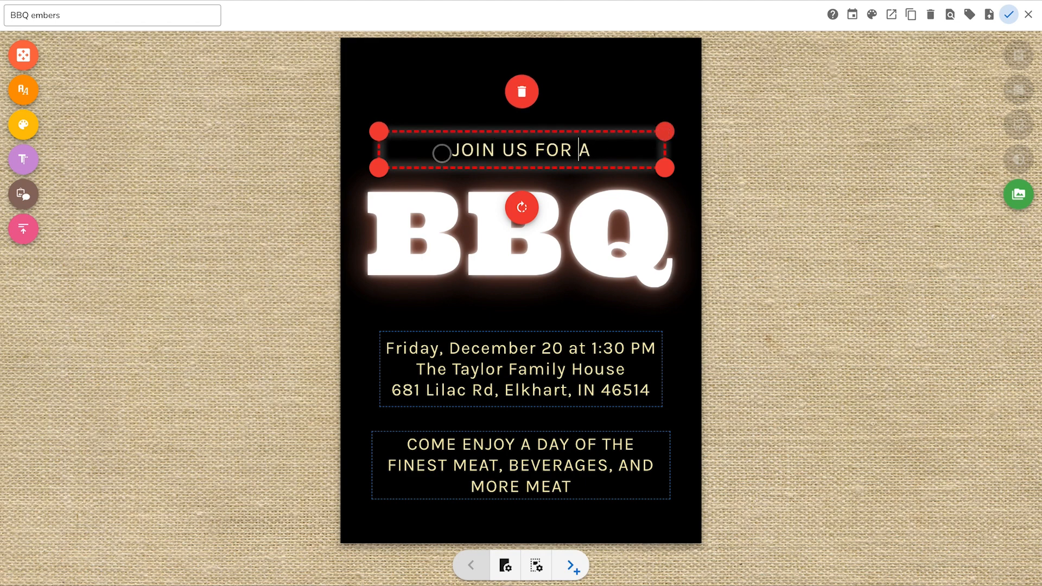
click(33, 244)
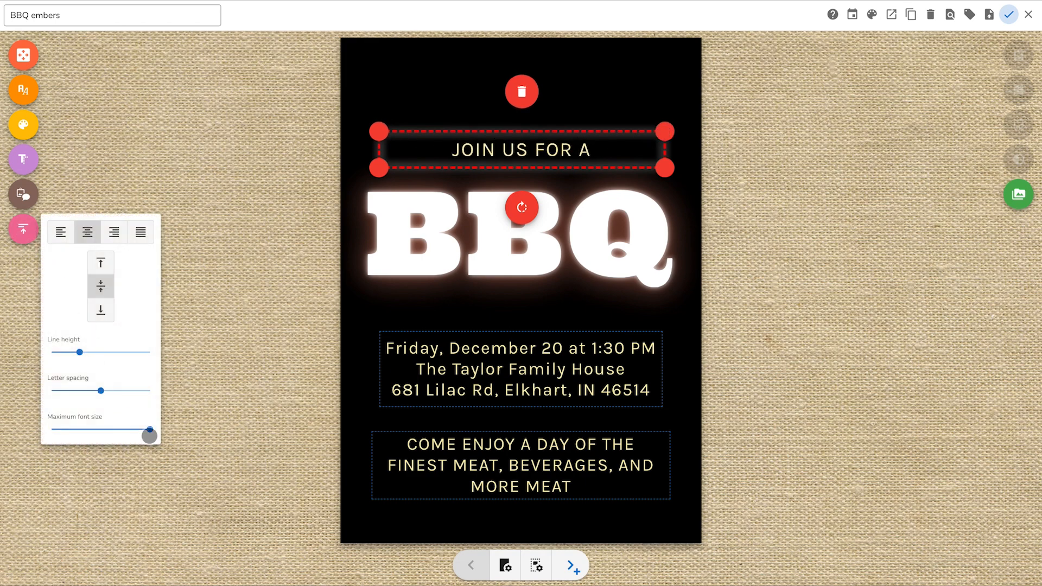
drag(150, 429, 53, 429)
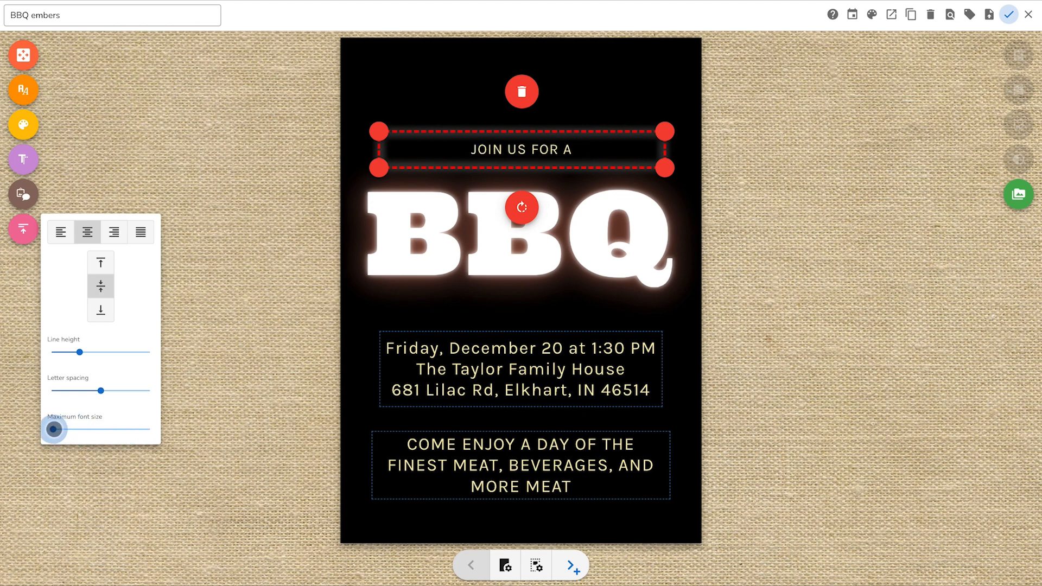
drag(53, 429, 54, 430)
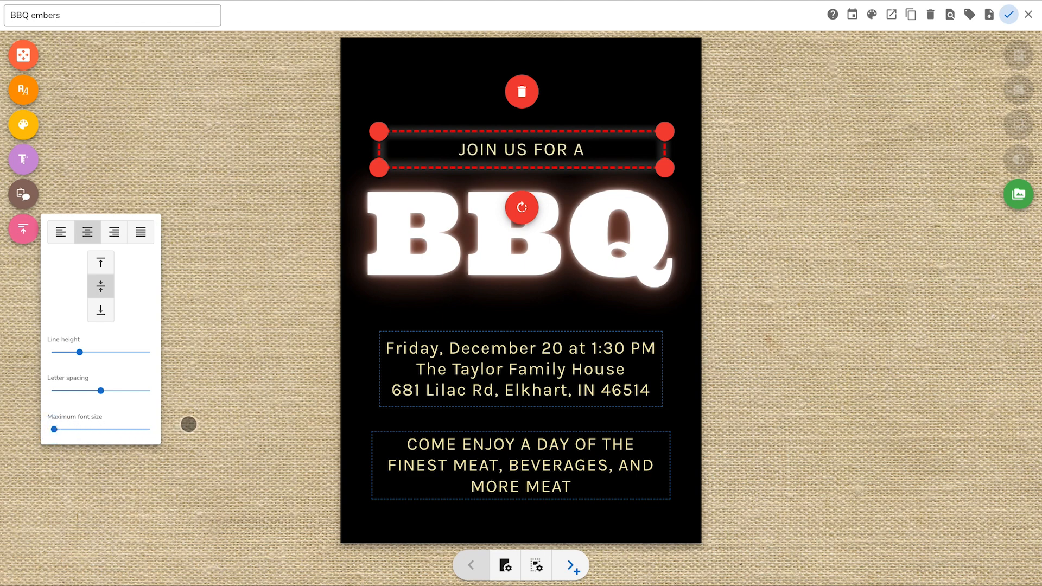
click(193, 422)
Step: Duplicate the "JOIN US FOR A" text box and place a taller copy between the event details and the closing message
click(578, 154)
right_click(610, 146)
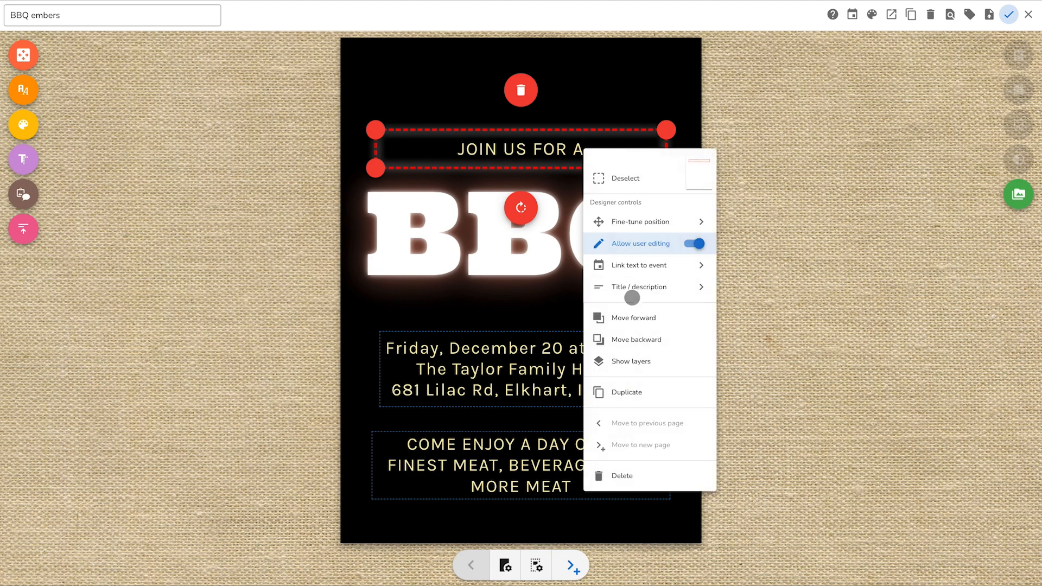
click(633, 395)
drag(597, 168, 570, 481)
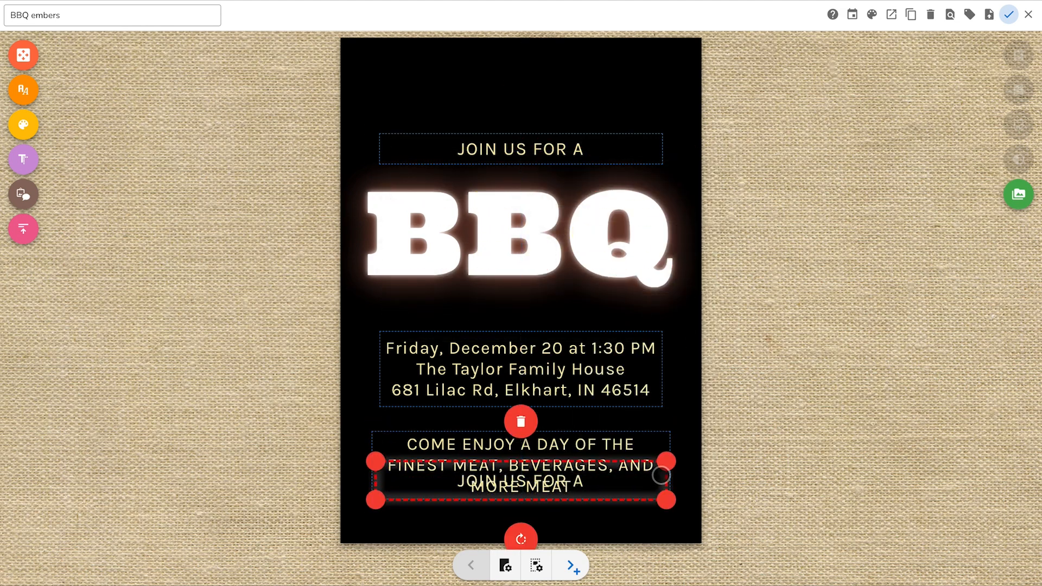
drag(667, 461, 652, 399)
Step: Move the closing message box slightly down, copy all of its text, and delete the box
drag(641, 494, 638, 502)
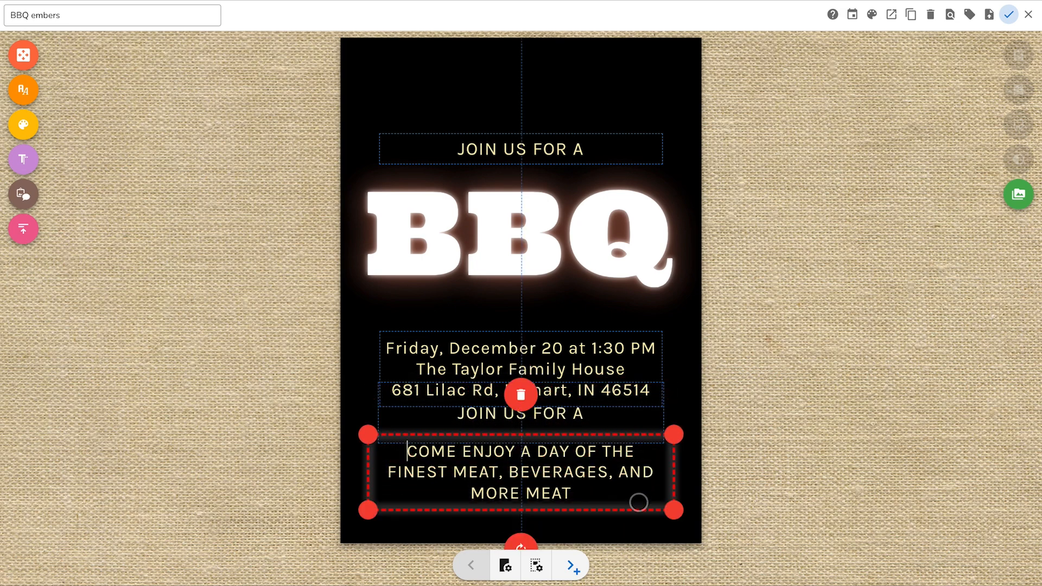
click(569, 491)
shift+click(411, 452)
key(ctrl+c)
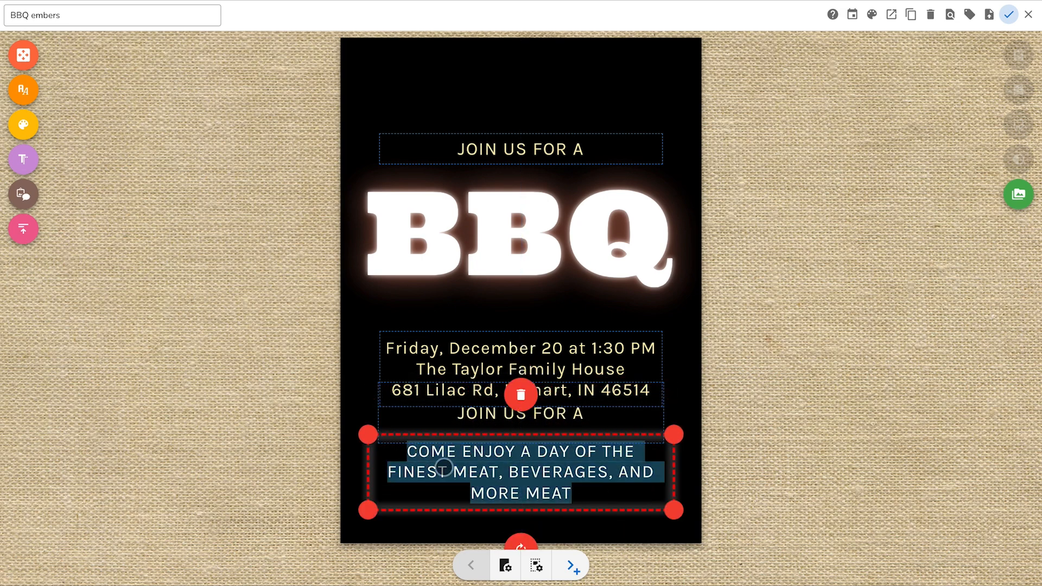
click(520, 395)
Step: Replace the text of the duplicated "JOIN US FOR A" box with the copied closing message and move it below the event details
click(516, 428)
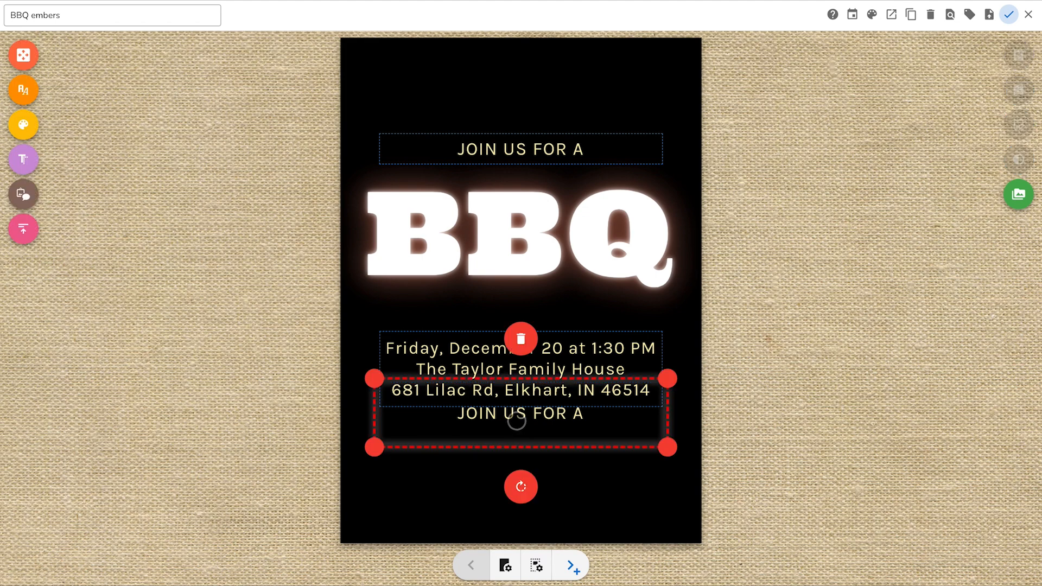
triple_click(585, 413)
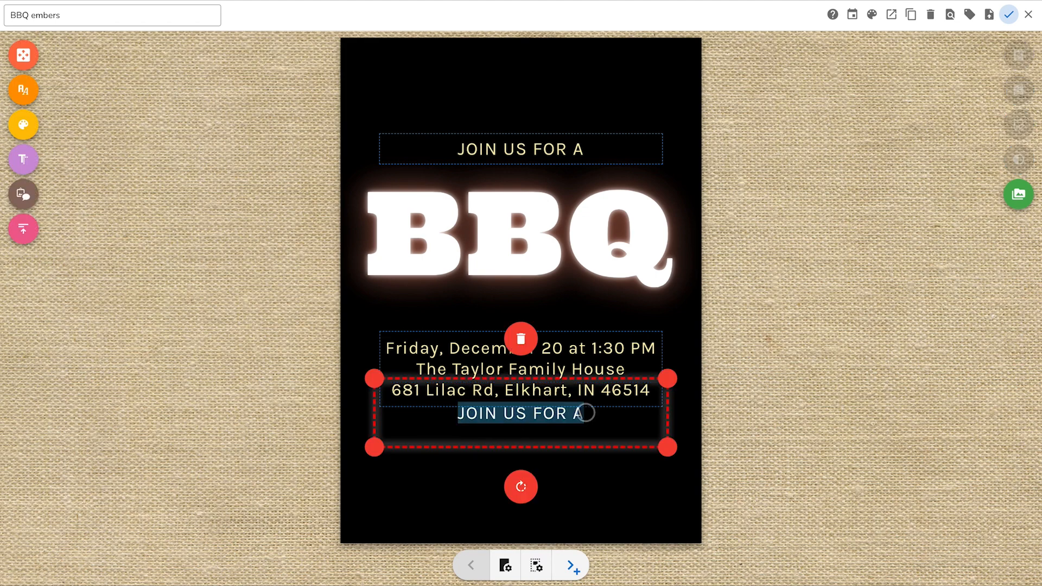
key(ctrl+v)
drag(570, 419, 571, 473)
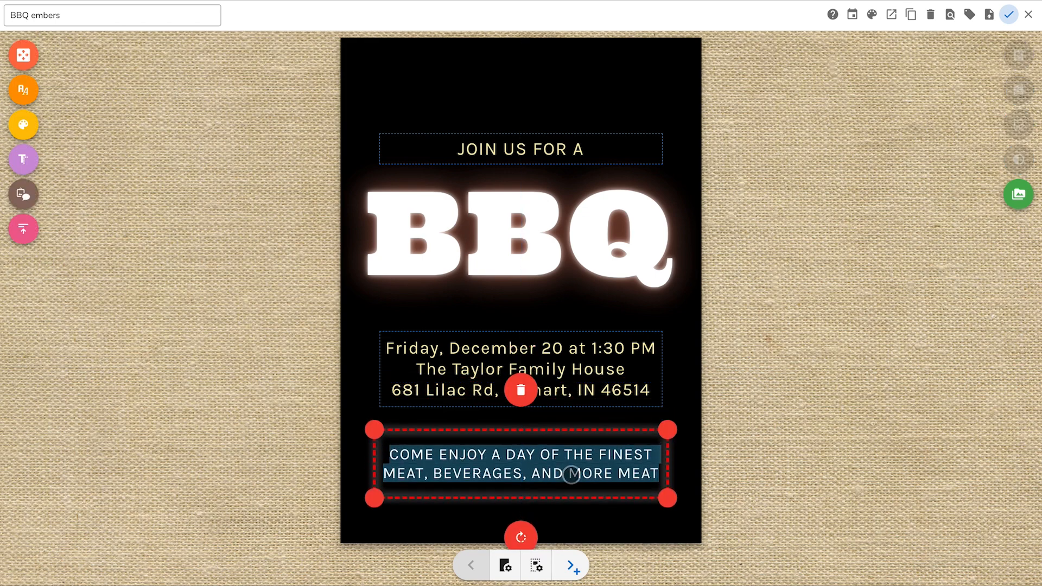
click(685, 470)
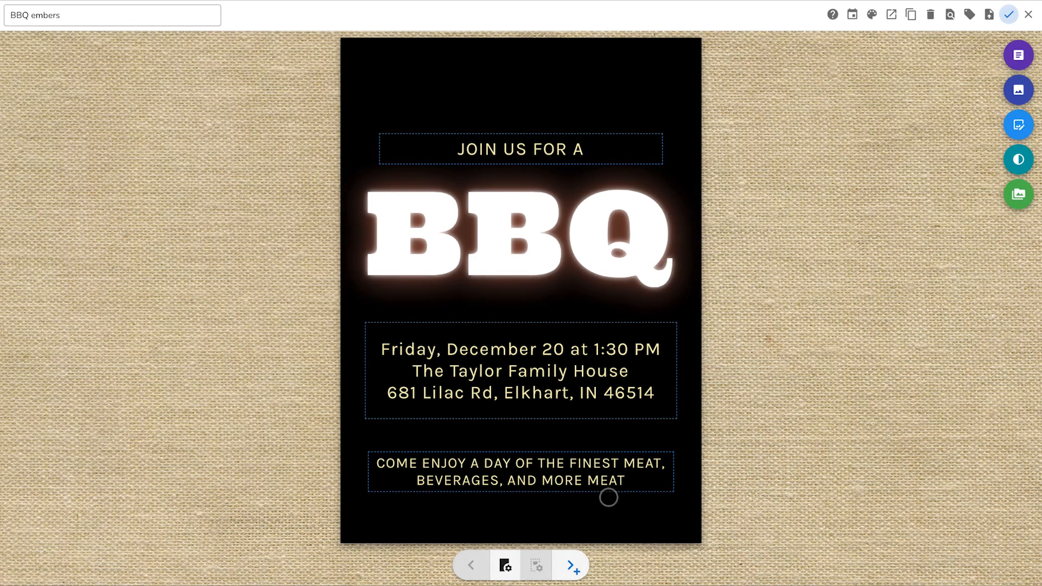
Step: Resize the closing message text box below the event details
click(602, 473)
drag(677, 497, 639, 492)
click(742, 480)
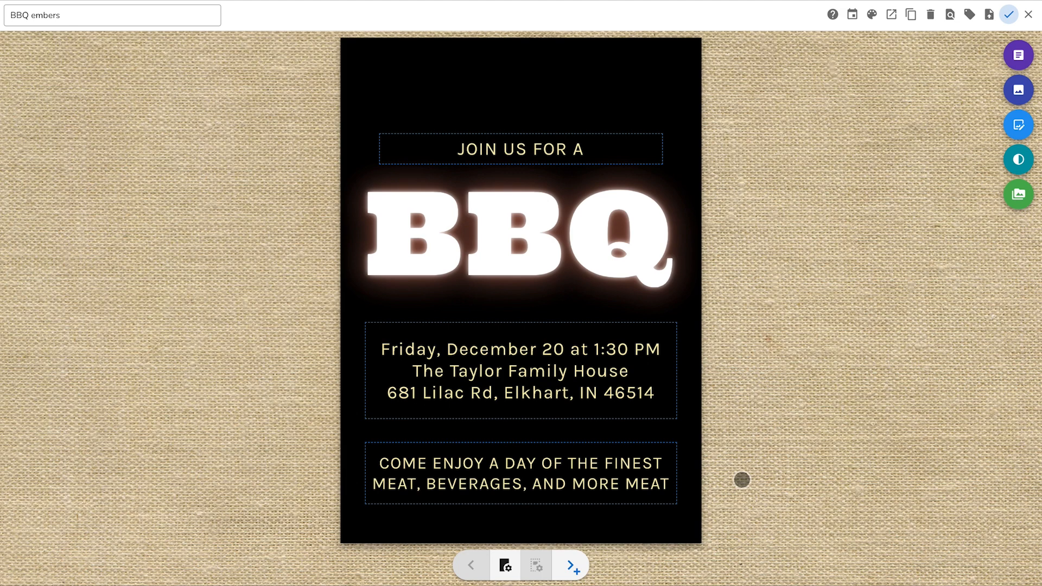
Step: Widen the "JOIN US FOR A" text box on both sides to roughly match the boxes below, and move it slightly up
click(615, 152)
drag(672, 169, 679, 170)
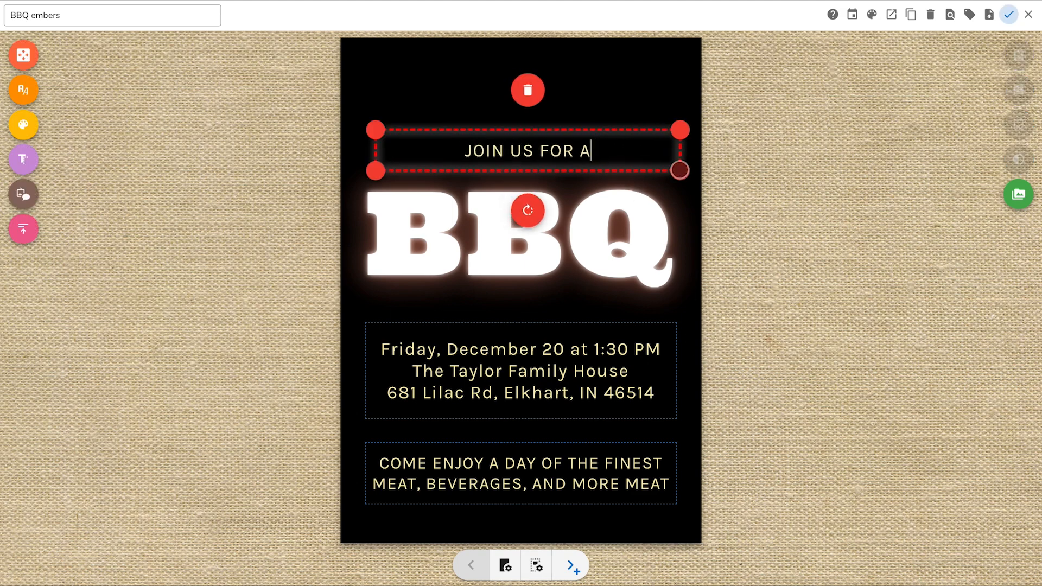
drag(377, 130, 365, 131)
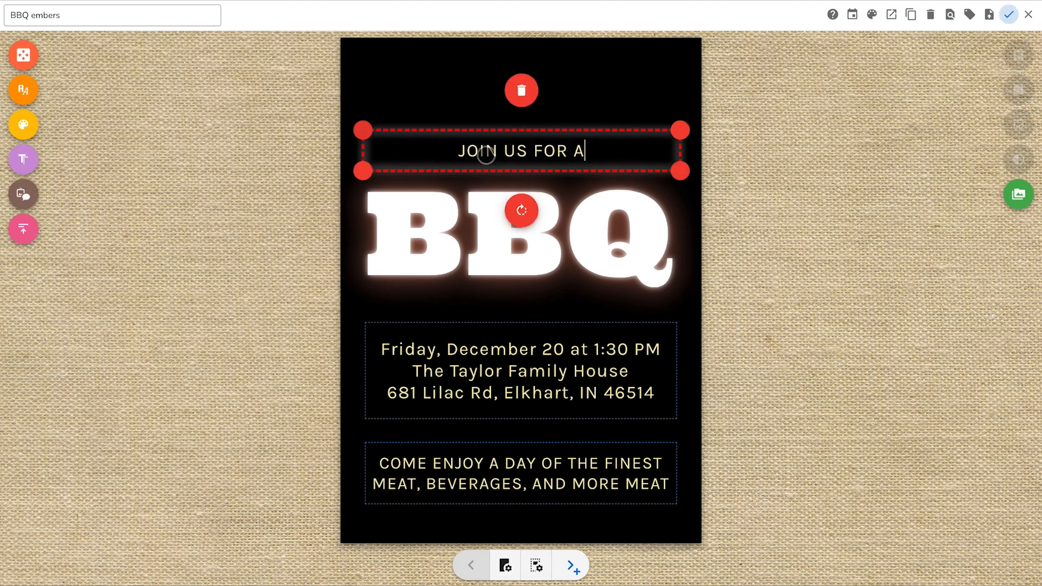
drag(480, 152, 482, 144)
Step: Set the exact width of the "JOIN US FOR A" text box to 500
right_click(495, 145)
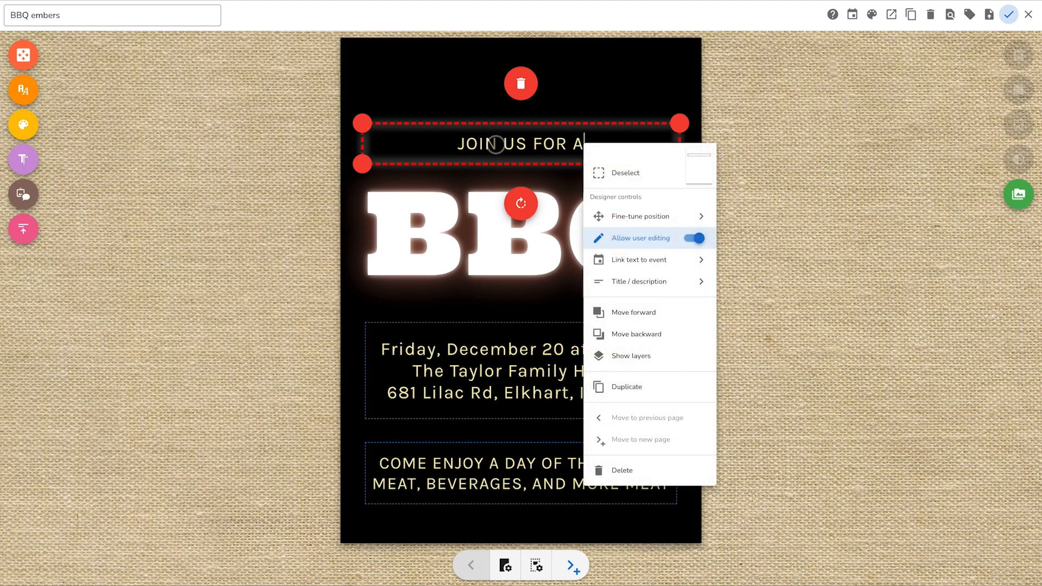
mouse_move(659, 216)
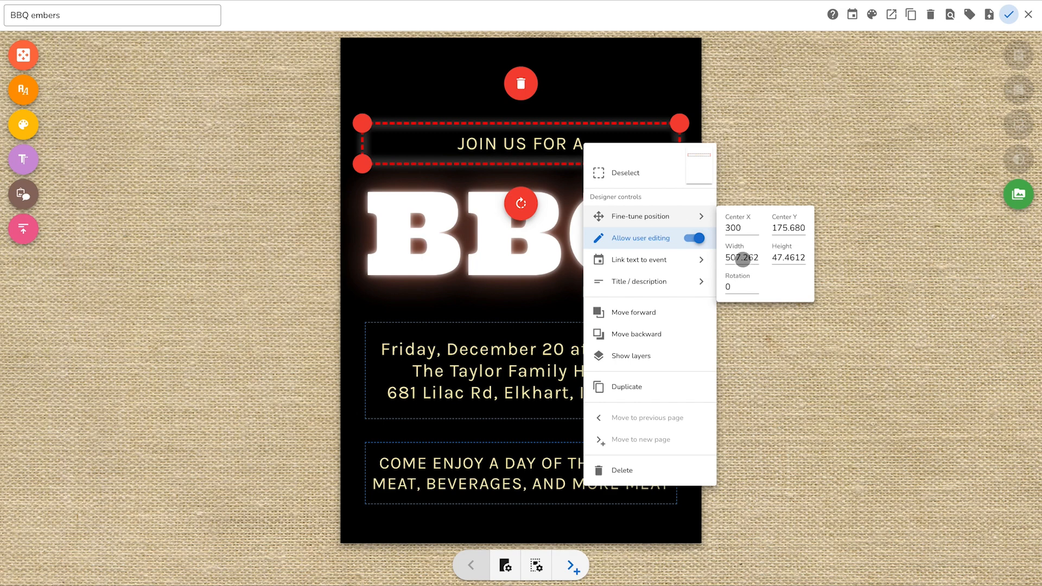
drag(740, 261, 733, 257)
text(5)
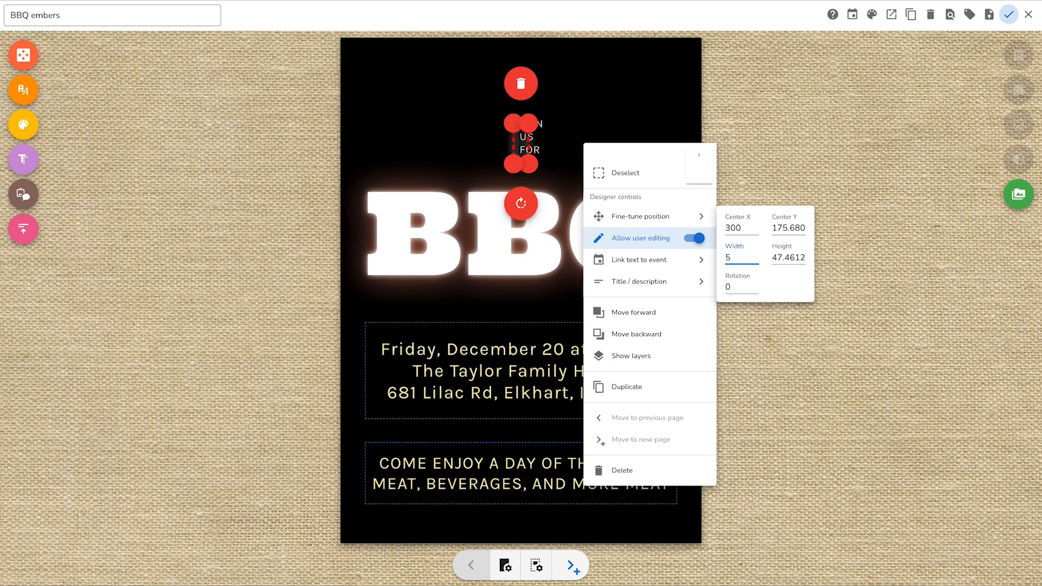
text(00)
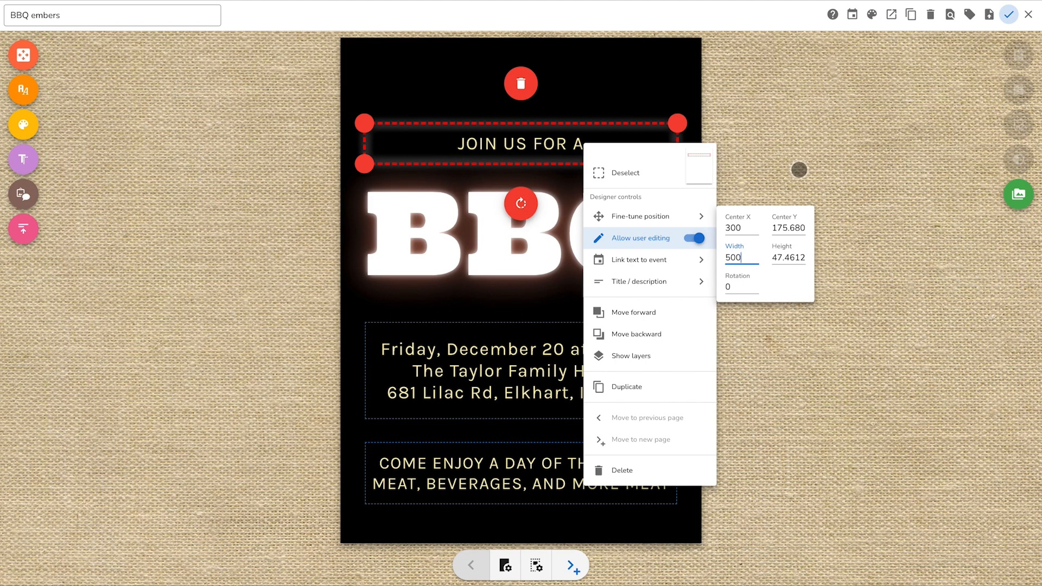
click(799, 169)
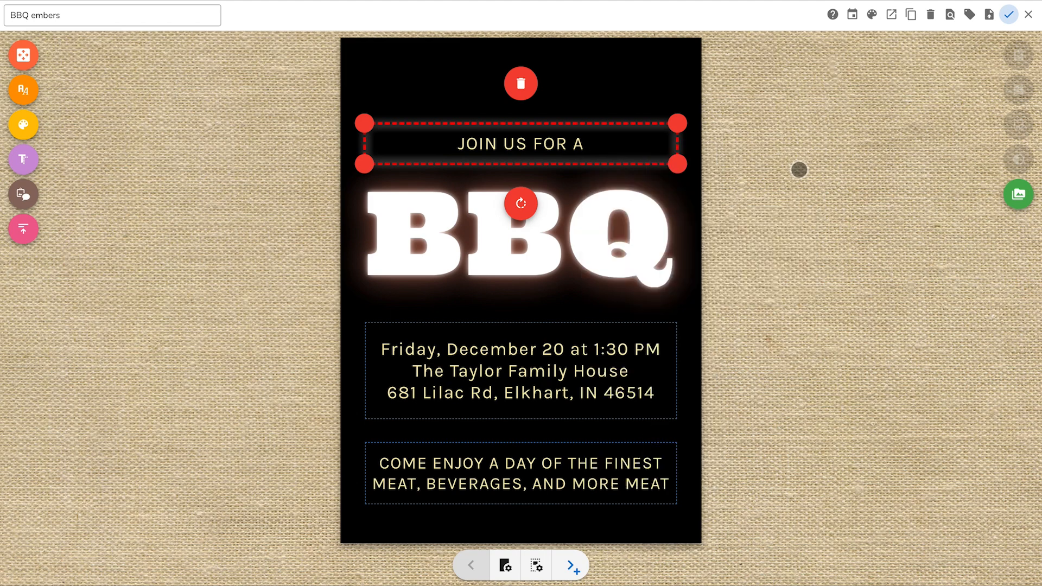
click(799, 170)
Step: Set the exact width of the event details text box to 500
click(507, 371)
click(506, 371)
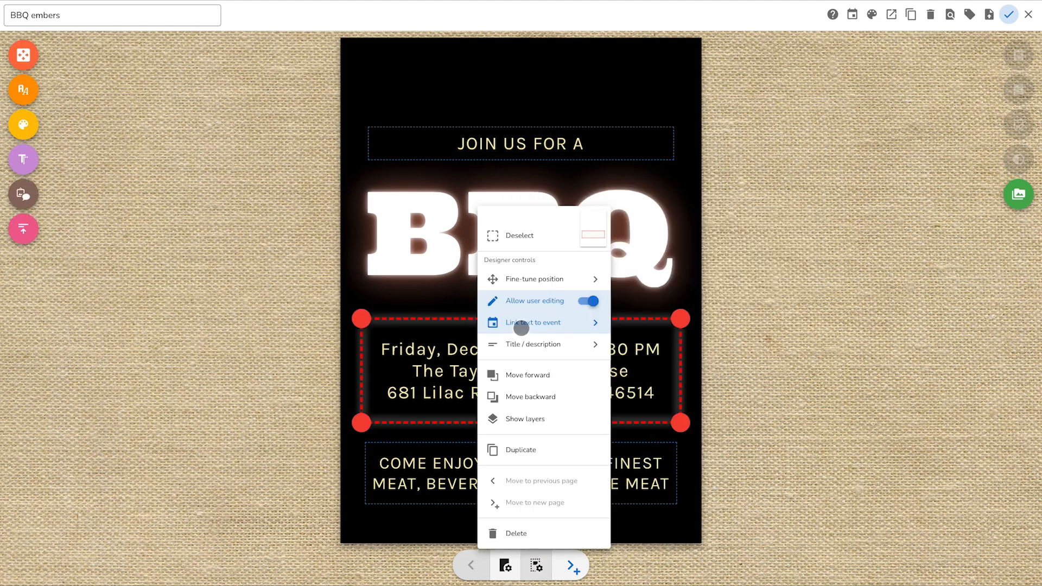
mouse_move(533, 279)
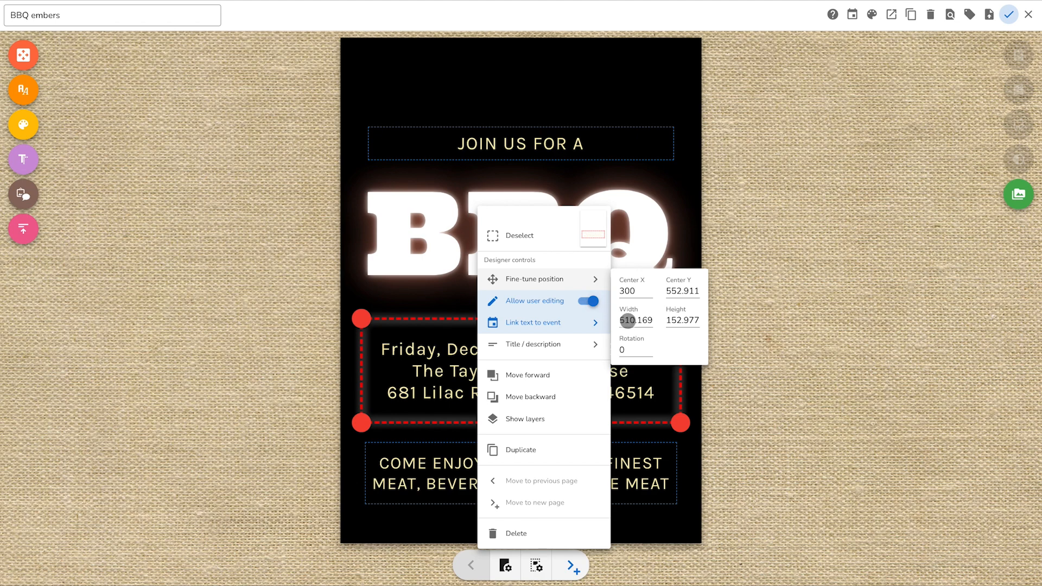
double_click(633, 321)
text(500)
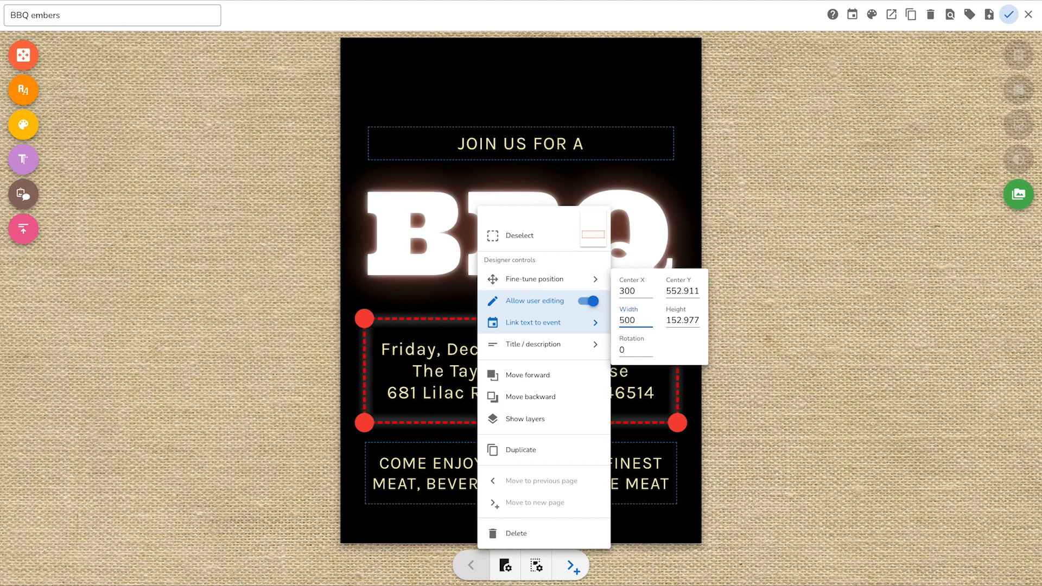
click(779, 301)
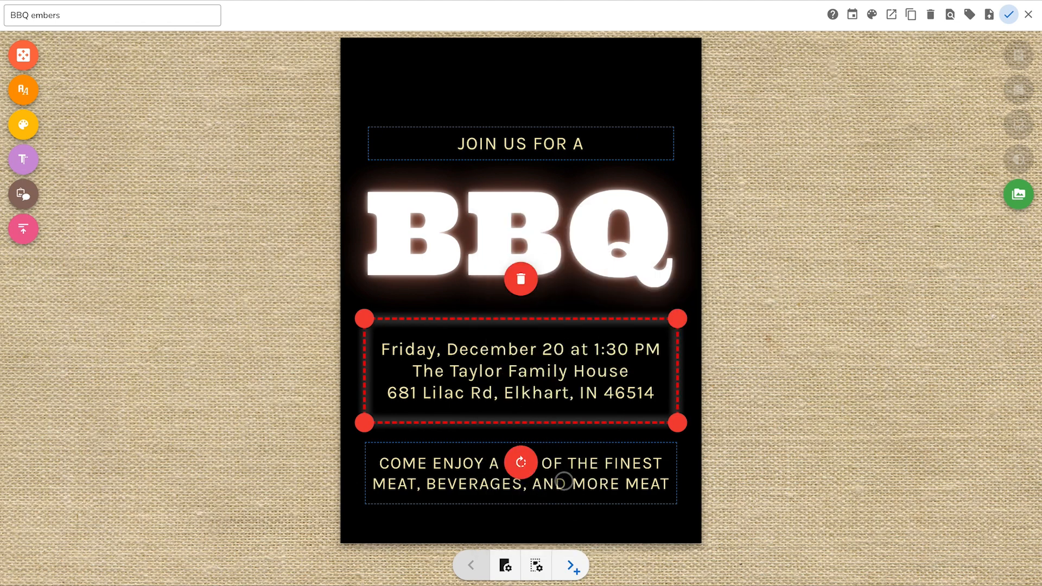
Step: Set the exact width of the closing message text box to 500 and deselect it
click(563, 481)
click(564, 481)
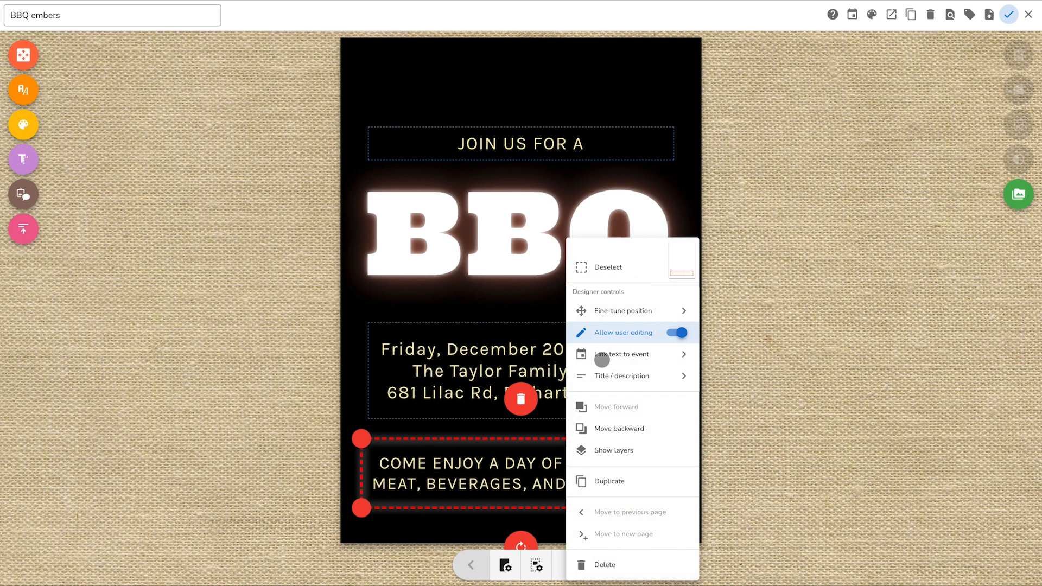
click(614, 310)
triple_click(718, 351)
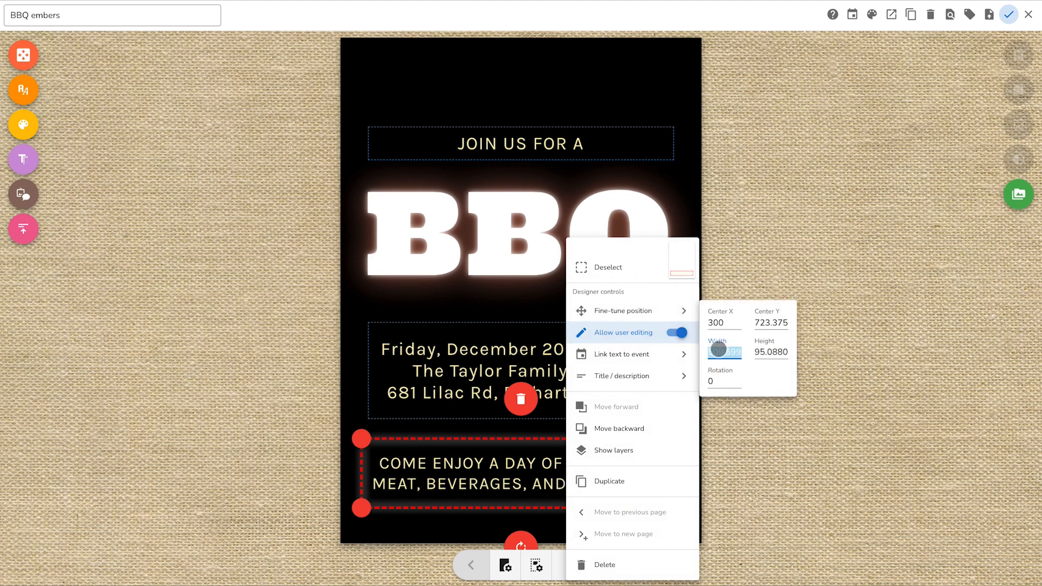
text(500)
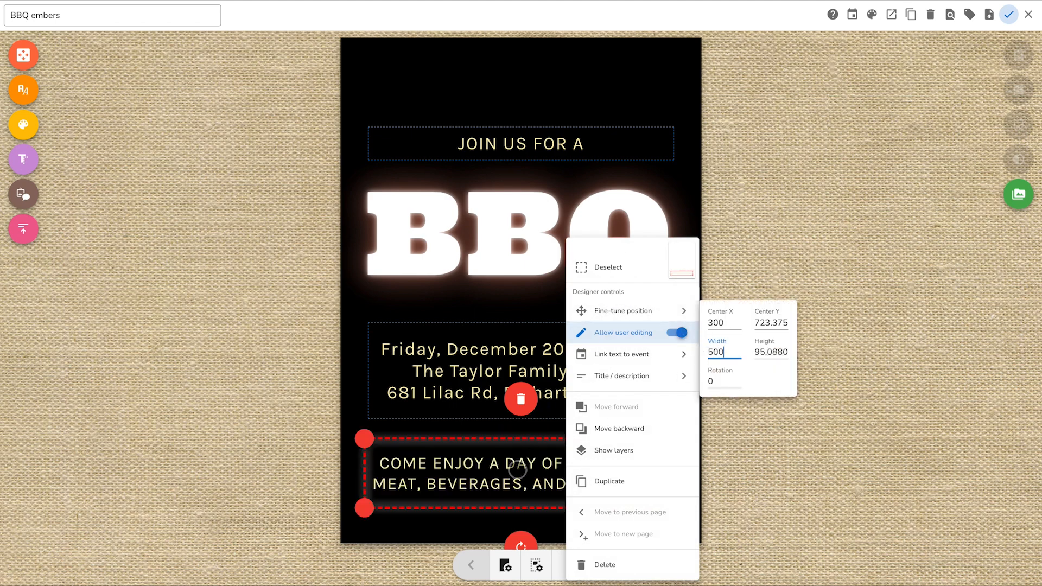
click(517, 470)
click(795, 456)
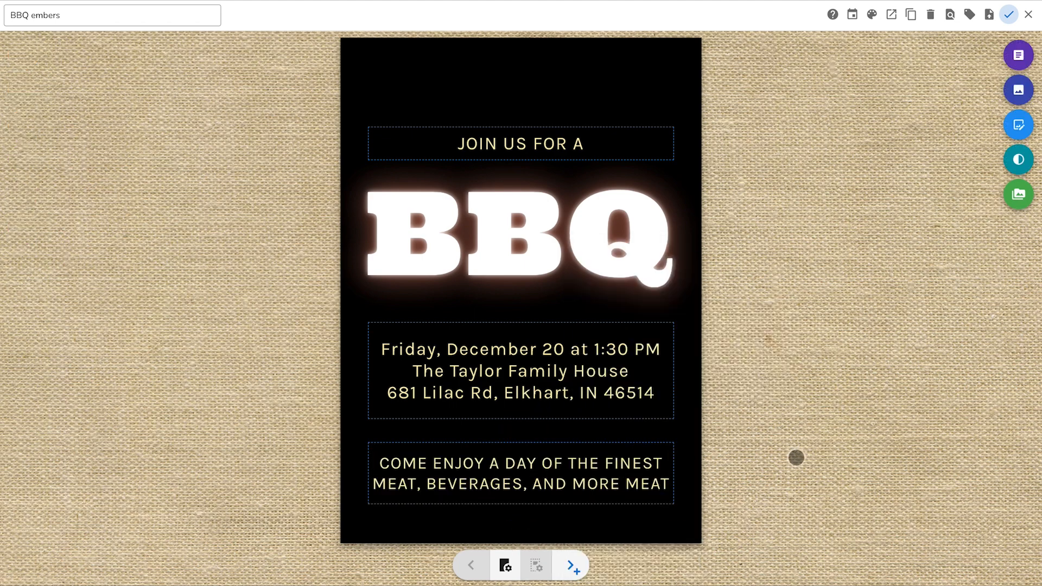